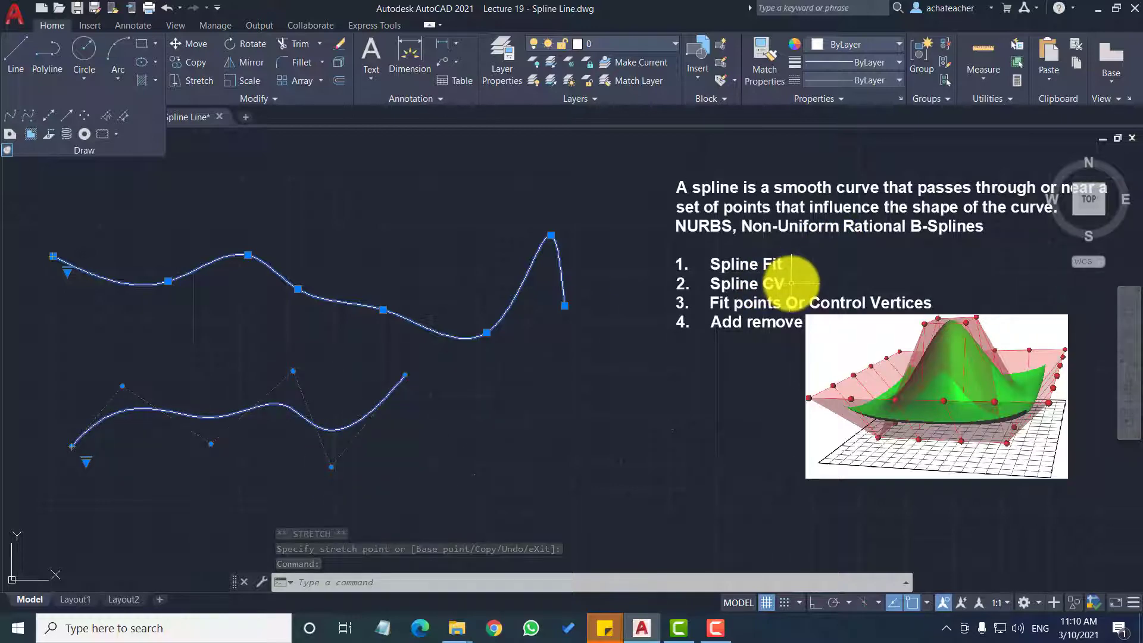
Stretch the lowest control vertex of the lower spline through several trial positions, leaving it slightly further down and to the right.
{"action": "left_click", "coordinate": [331, 467]}
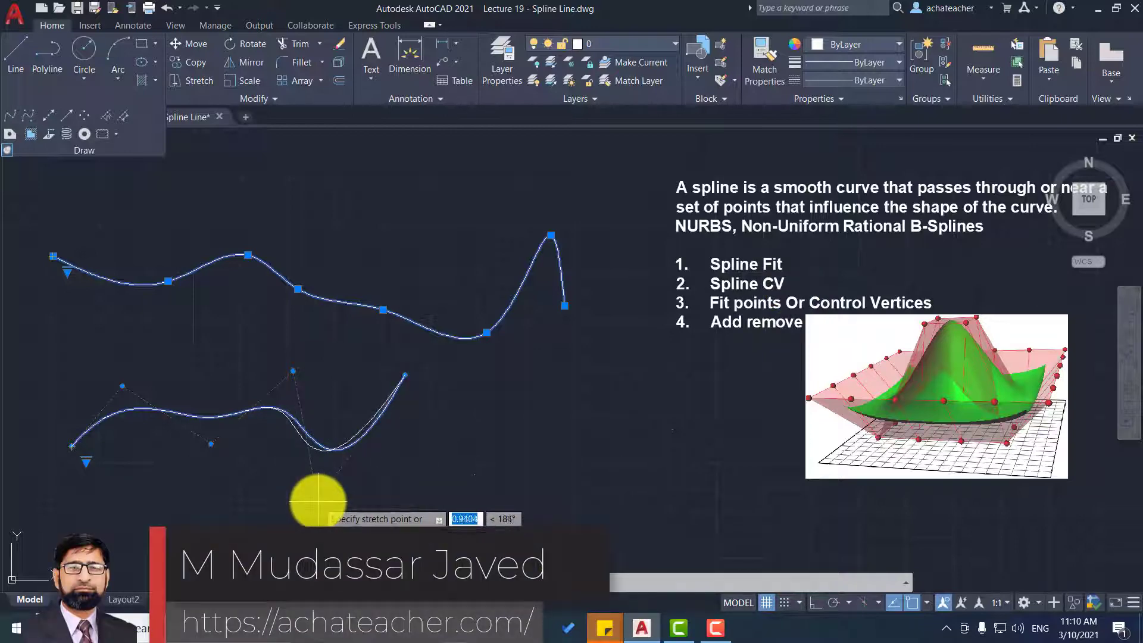
{"action": "left_click", "coordinate": [319, 501]}
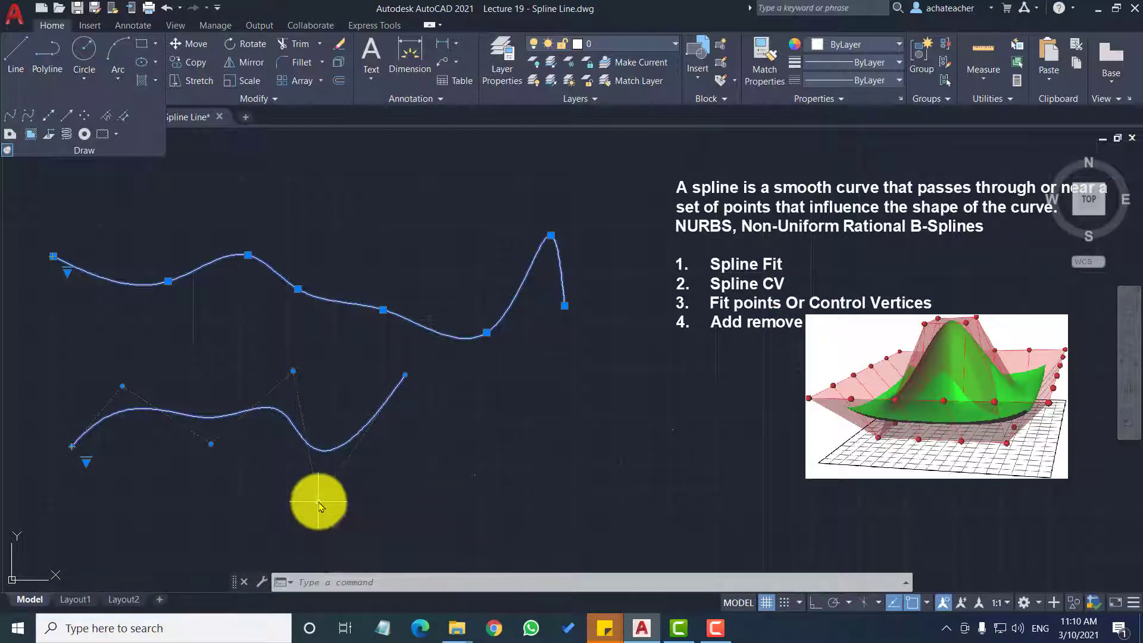
{"action": "left_click", "coordinate": [319, 501]}
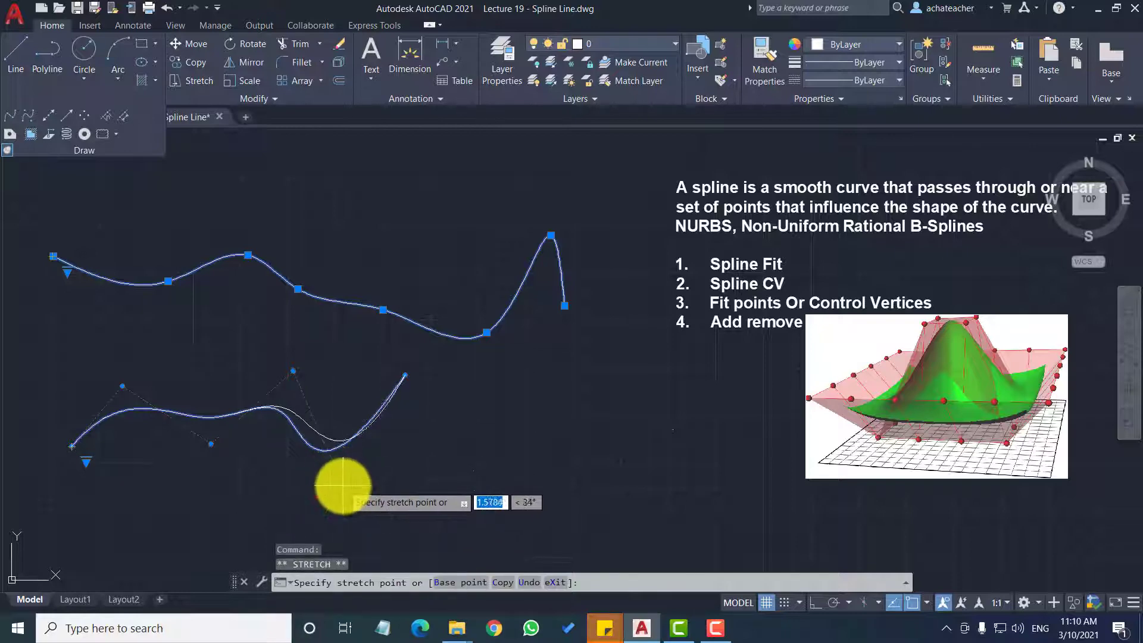
{"action": "left_click", "coordinate": [345, 489]}
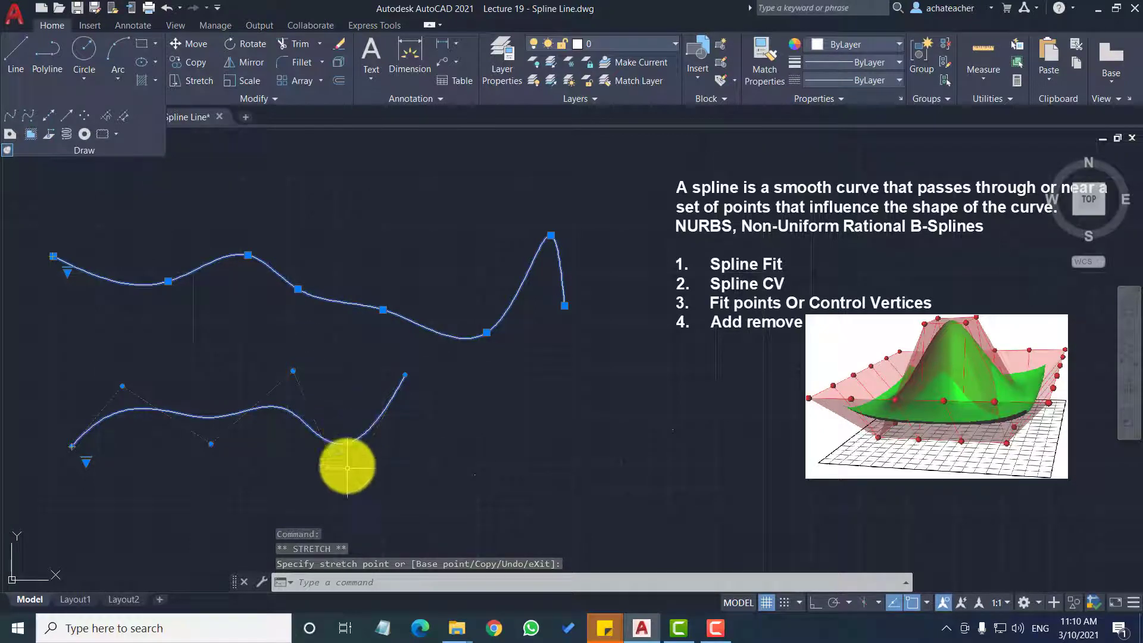
{"action": "left_click", "coordinate": [344, 490]}
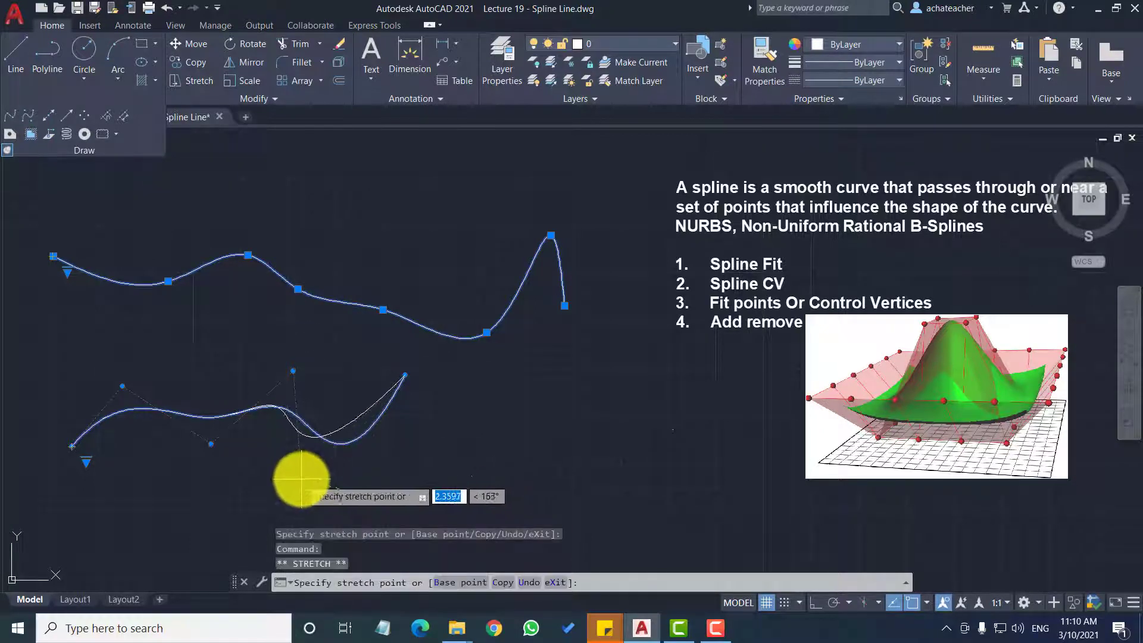
{"action": "left_click", "coordinate": [363, 491]}
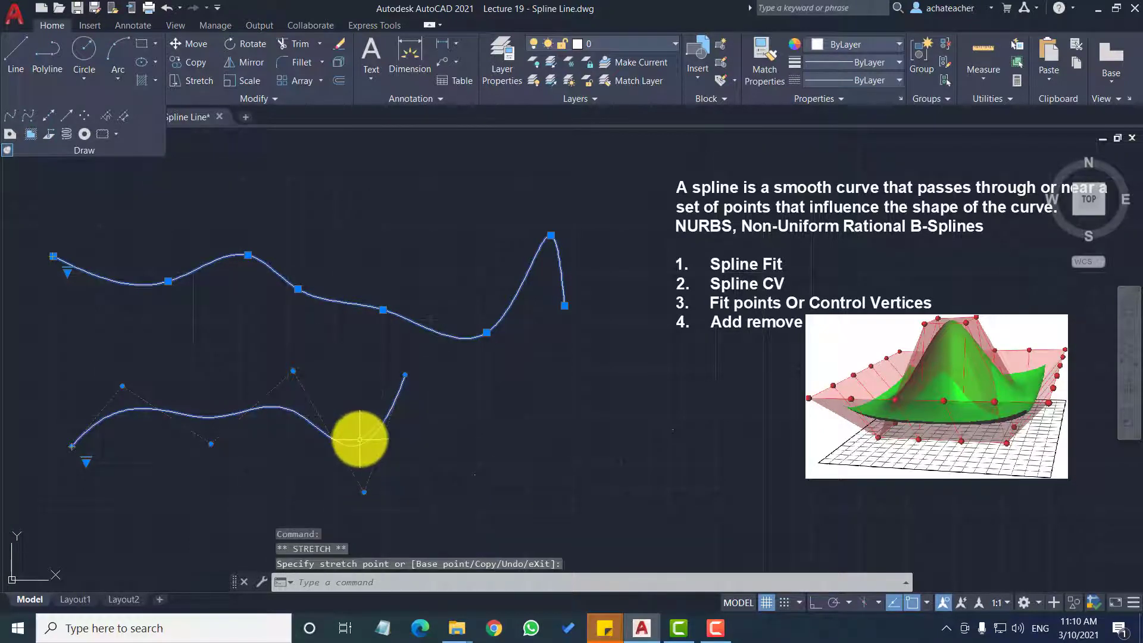
{"action": "left_click", "coordinate": [364, 490]}
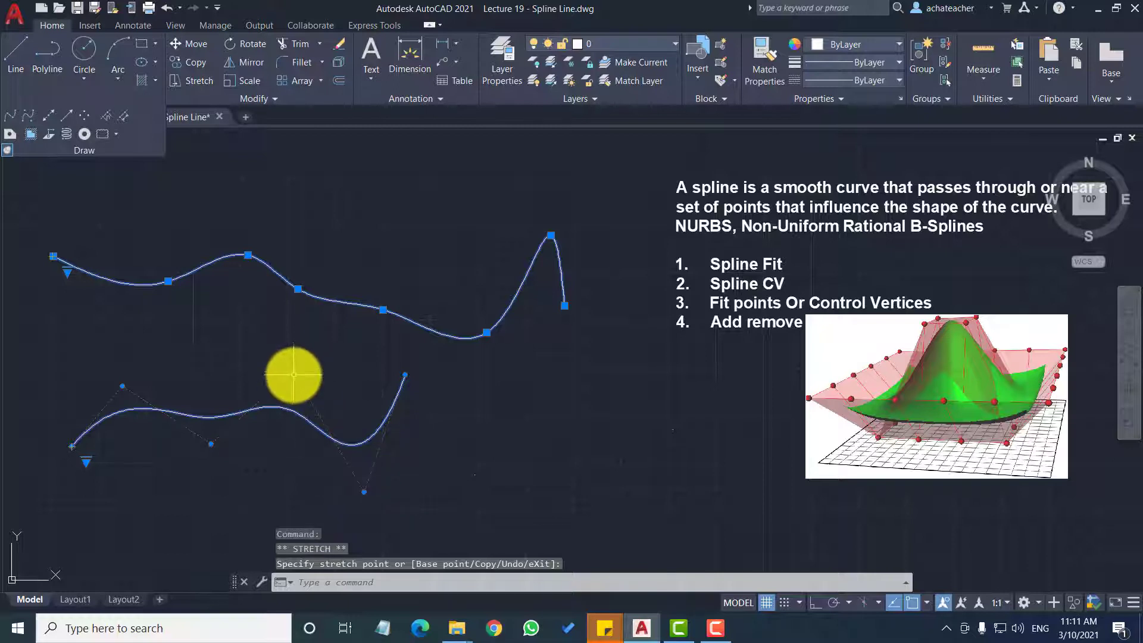
Exaggerate the lower spline's waves by stretching its two upper control vertices upward and the low one between them downward, and clear the selection.
{"action": "mouse_move", "coordinate": [294, 372]}
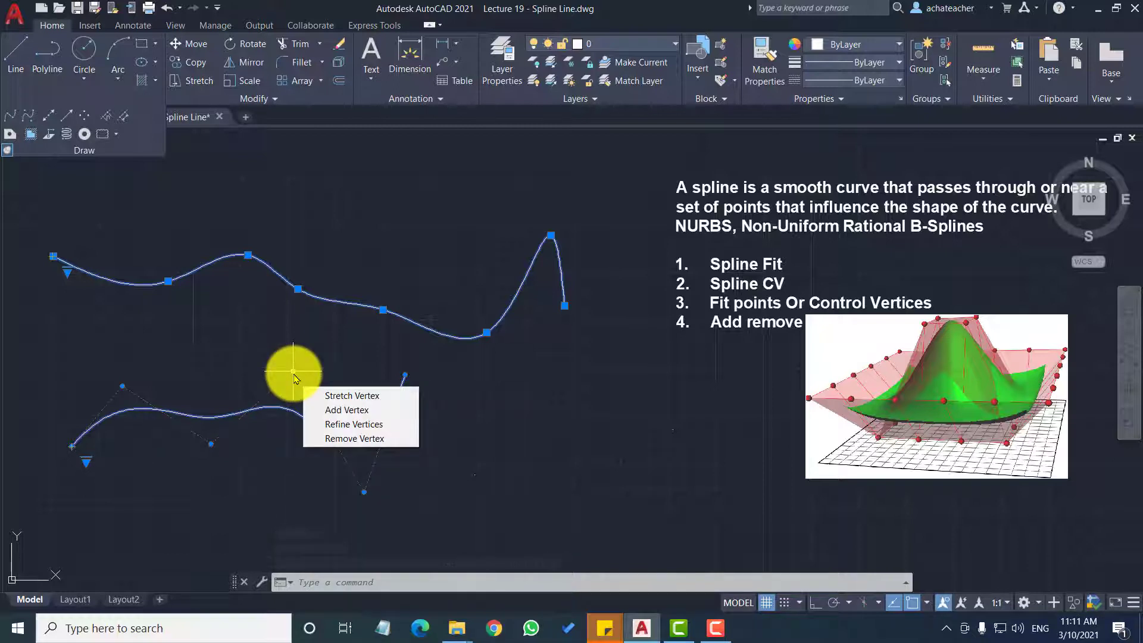
{"action": "left_click", "coordinate": [293, 372]}
{"action": "left_click", "coordinate": [260, 366]}
{"action": "left_click", "coordinate": [212, 444]}
{"action": "left_click", "coordinate": [221, 493]}
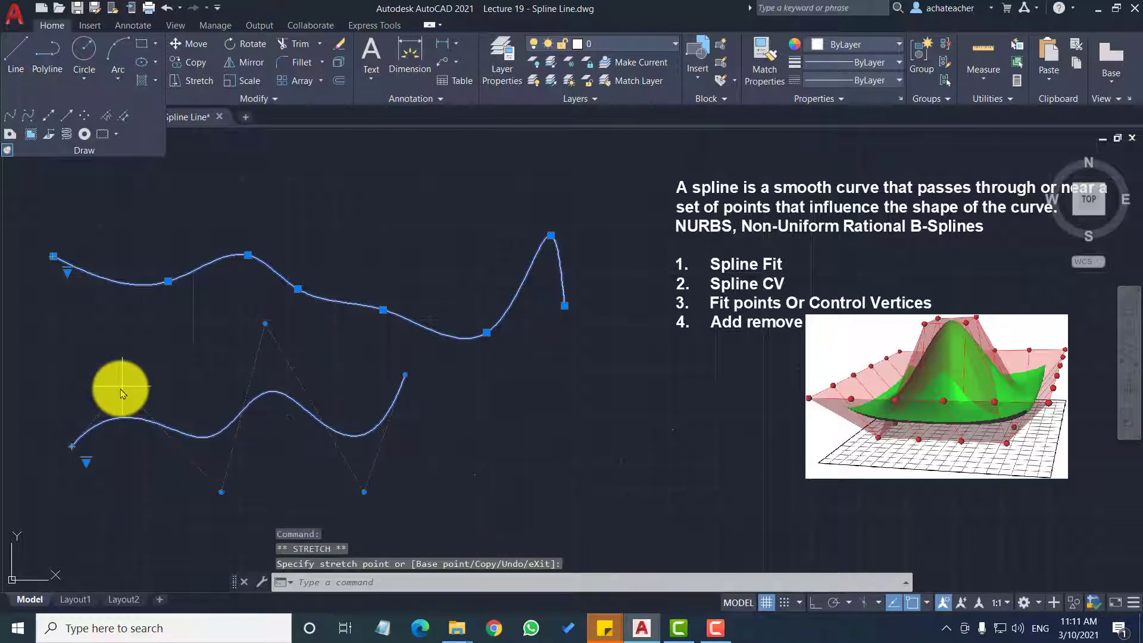
{"action": "left_click", "coordinate": [122, 393]}
{"action": "left_click", "coordinate": [101, 334]}
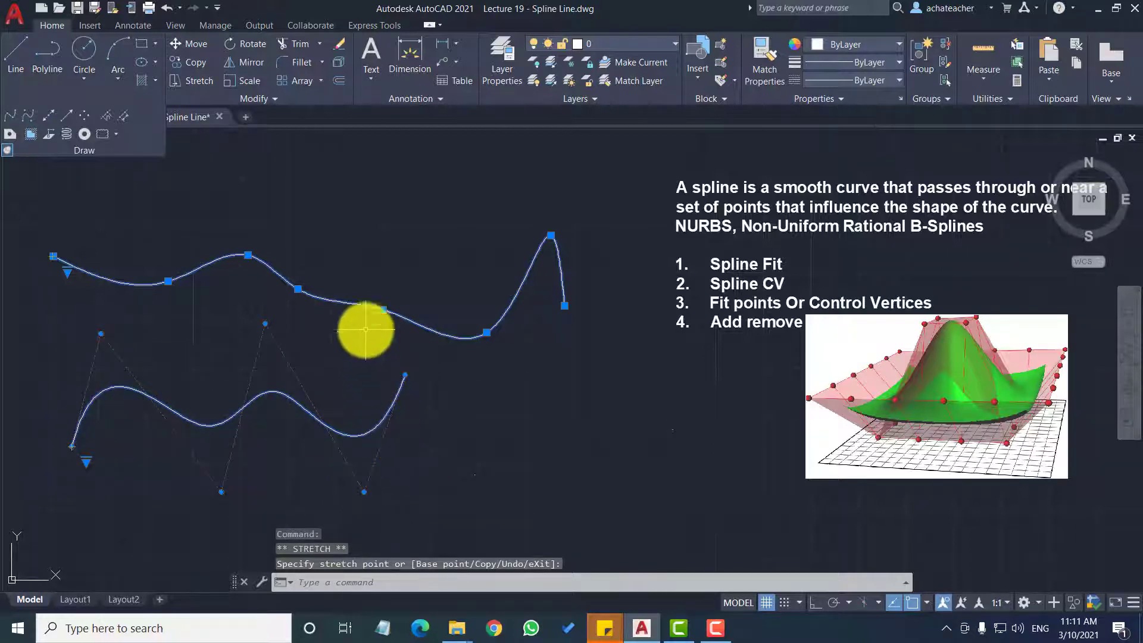
{"action": "mouse_move", "coordinate": [383, 309]}
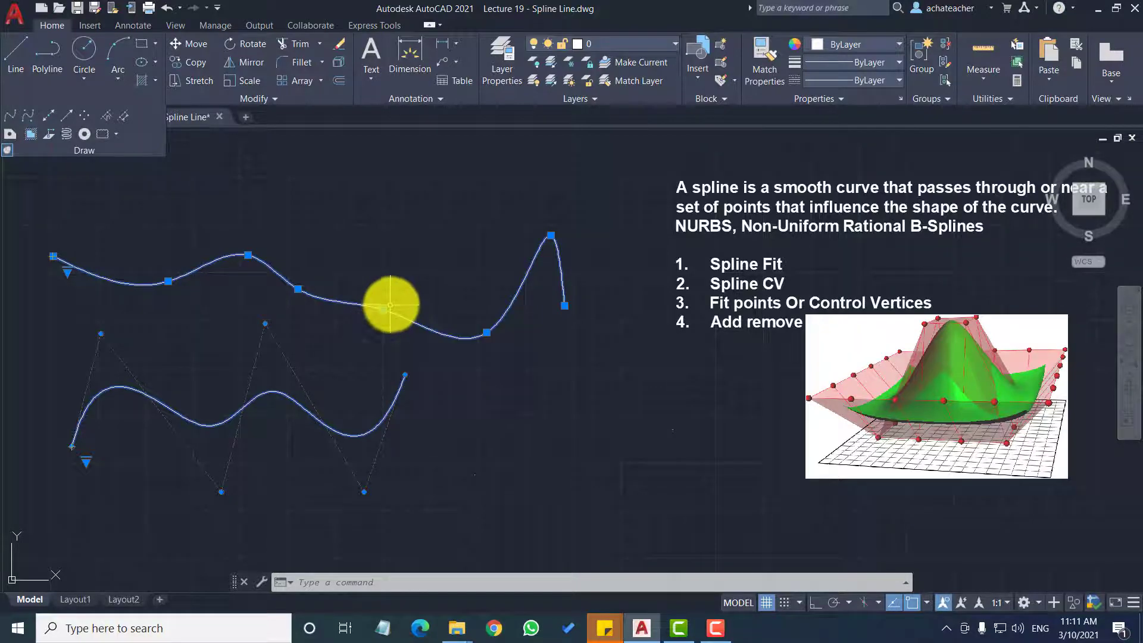
{"action": "key", "text": "Escape"}
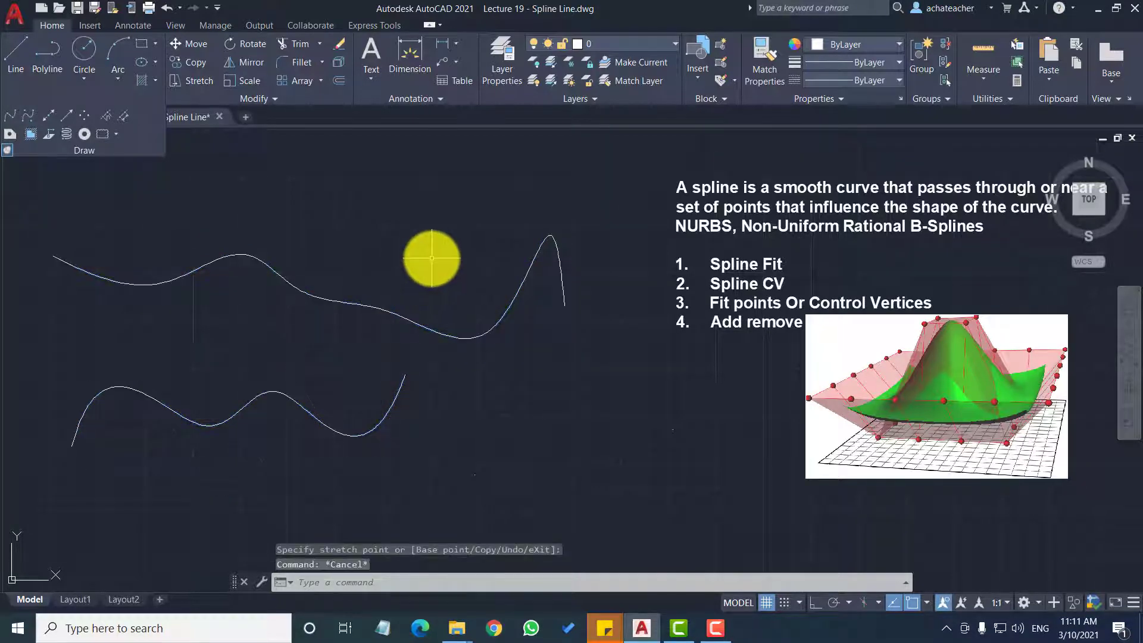
Draw a wavy Spline Fit loop that starts above the upper spline, runs around its right end and returns to its own start point.
{"action": "left_click", "coordinate": [11, 122]}
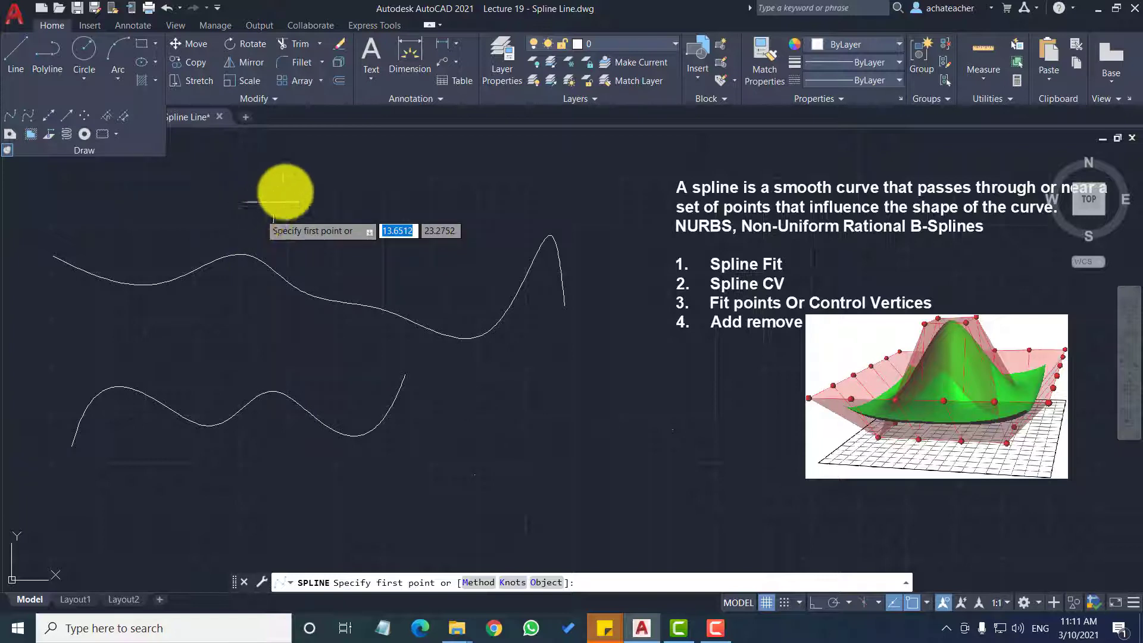
{"action": "left_click", "coordinate": [91, 231]}
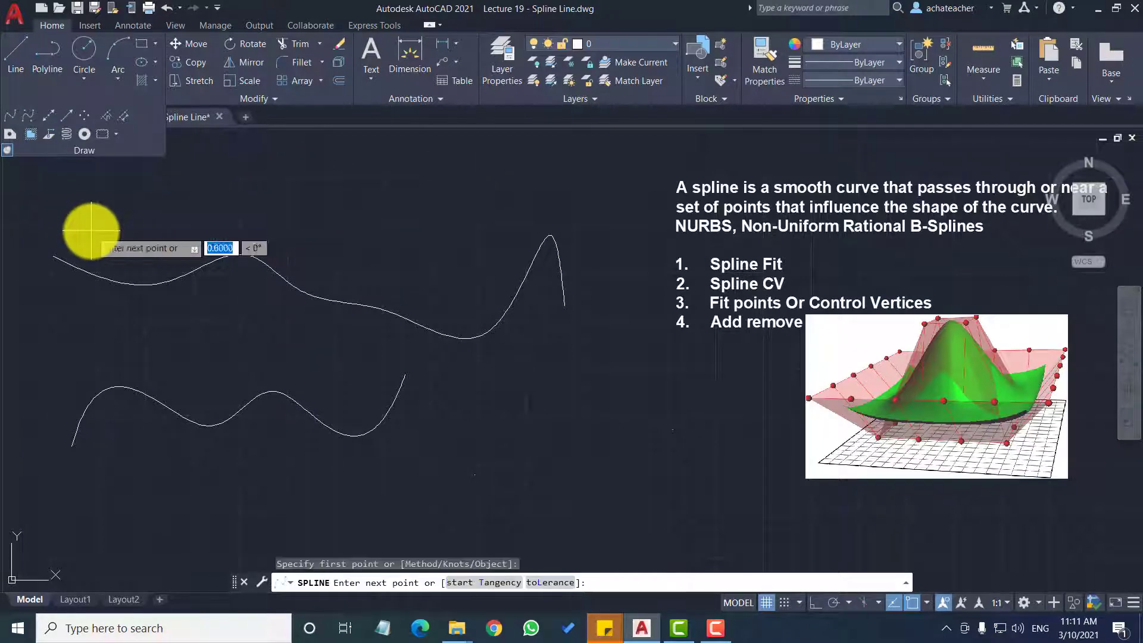
{"action": "left_click", "coordinate": [205, 189]}
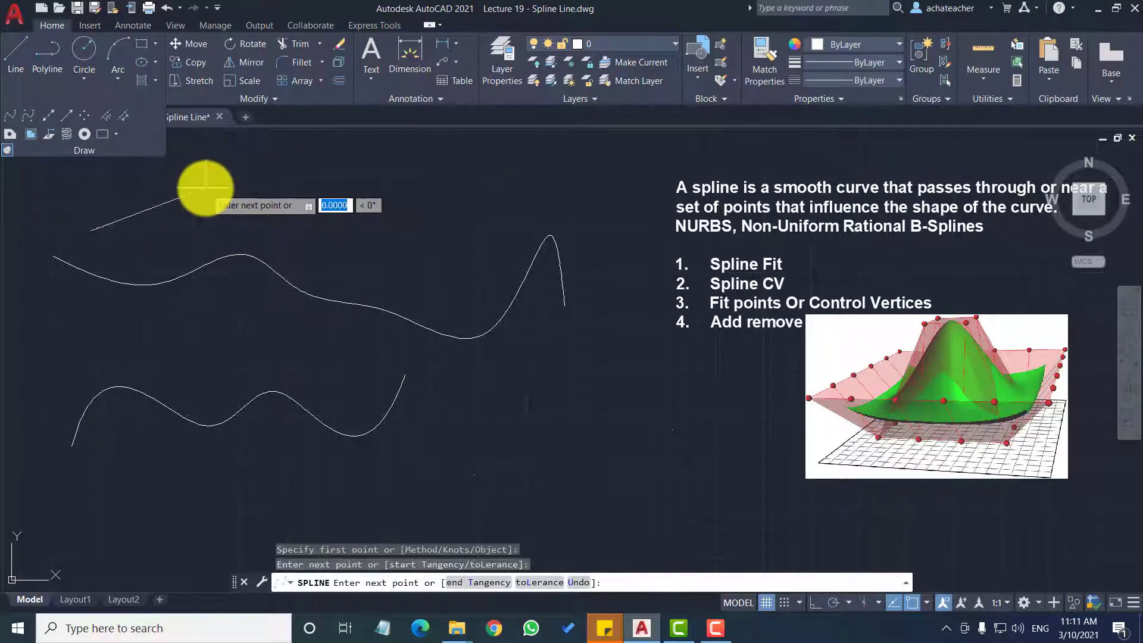
{"action": "left_click", "coordinate": [342, 213]}
{"action": "left_click", "coordinate": [427, 191]}
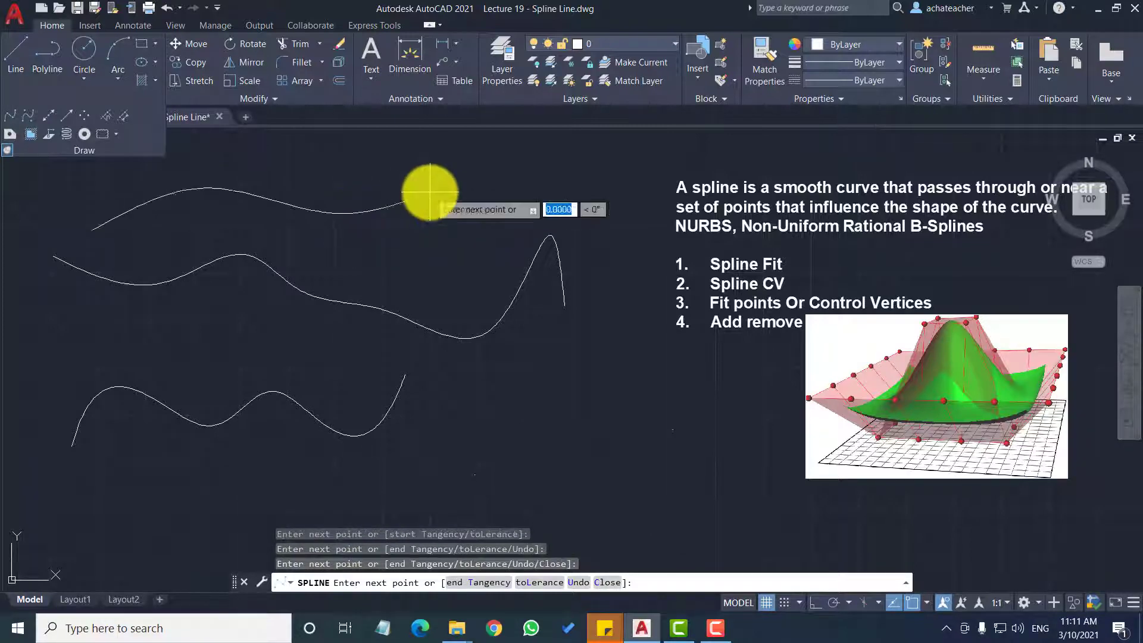
{"action": "left_click", "coordinate": [500, 163]}
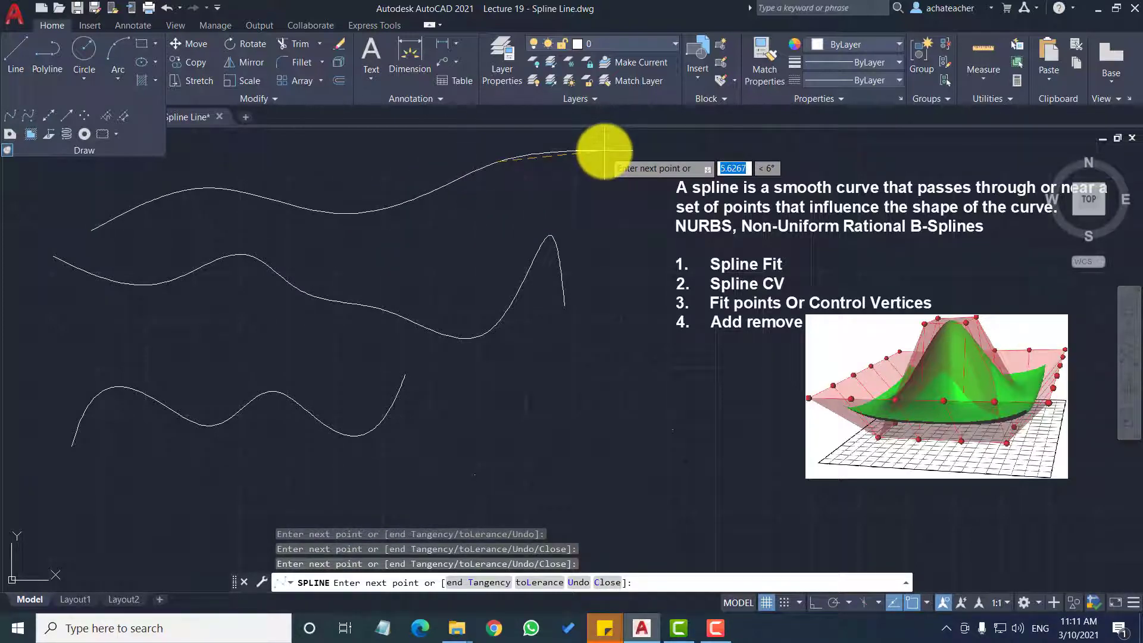
{"action": "left_click", "coordinate": [602, 152]}
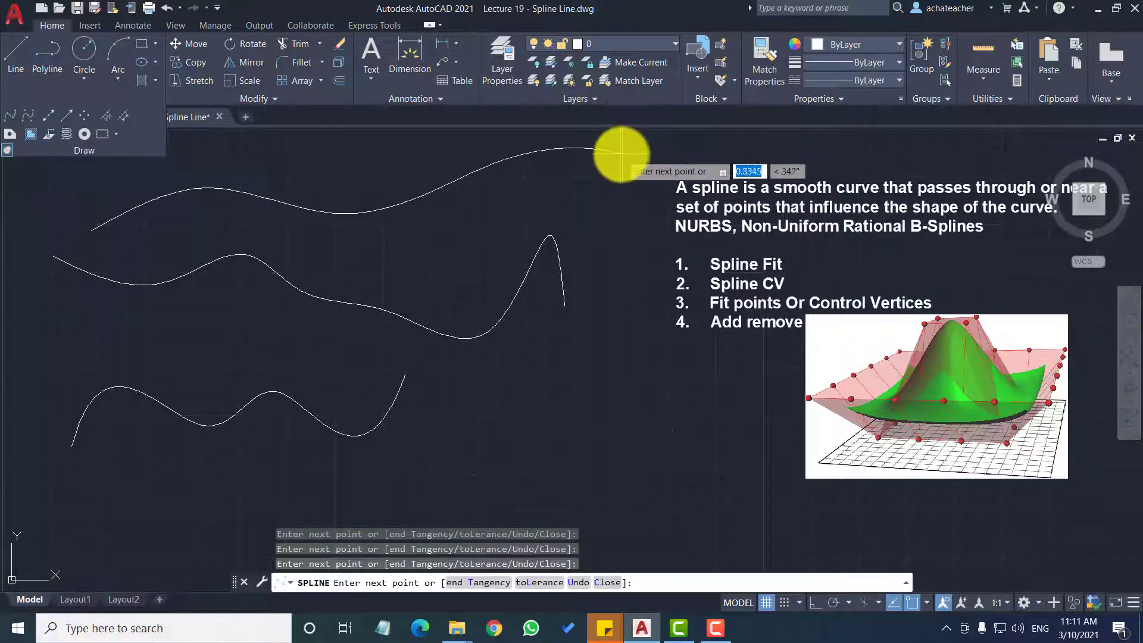
{"action": "left_click", "coordinate": [622, 154]}
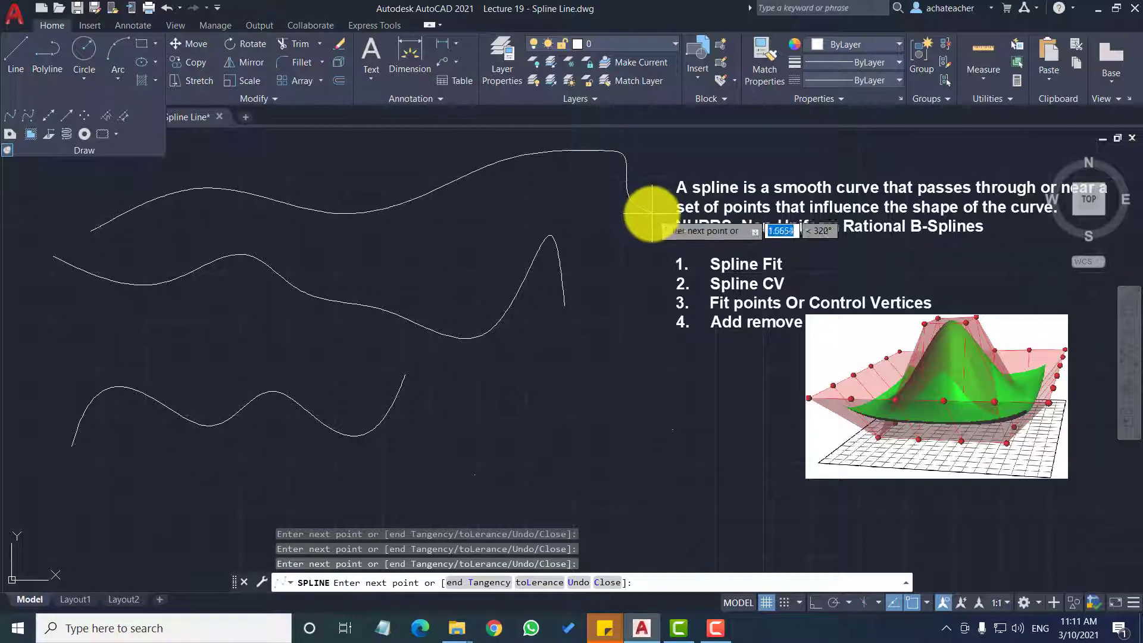
{"action": "left_click", "coordinate": [622, 357]}
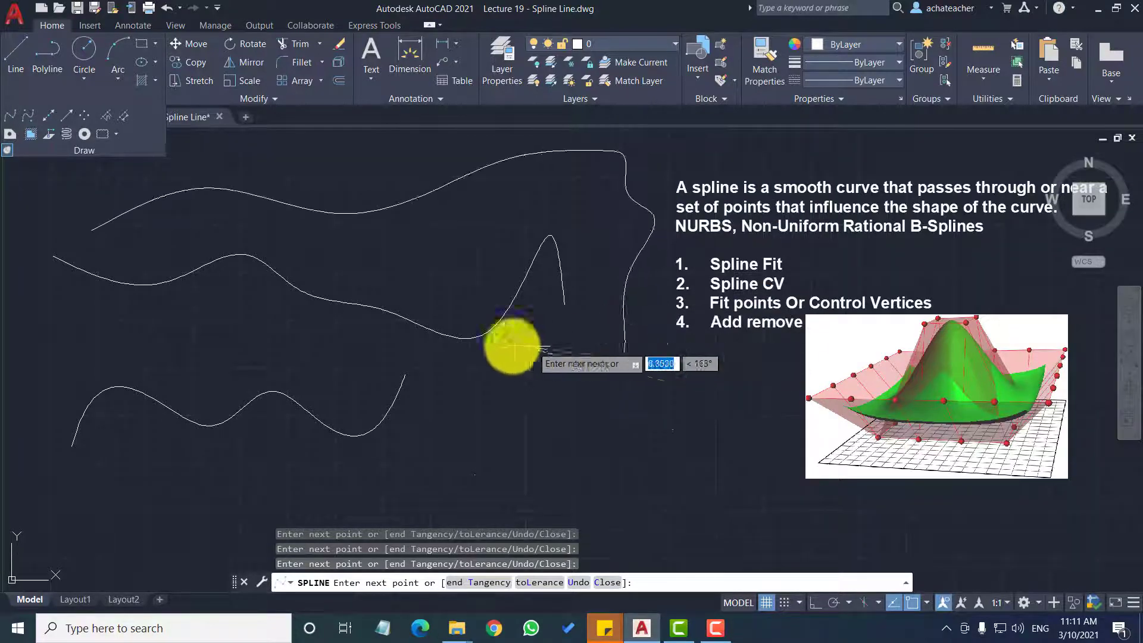
{"action": "left_click", "coordinate": [140, 341]}
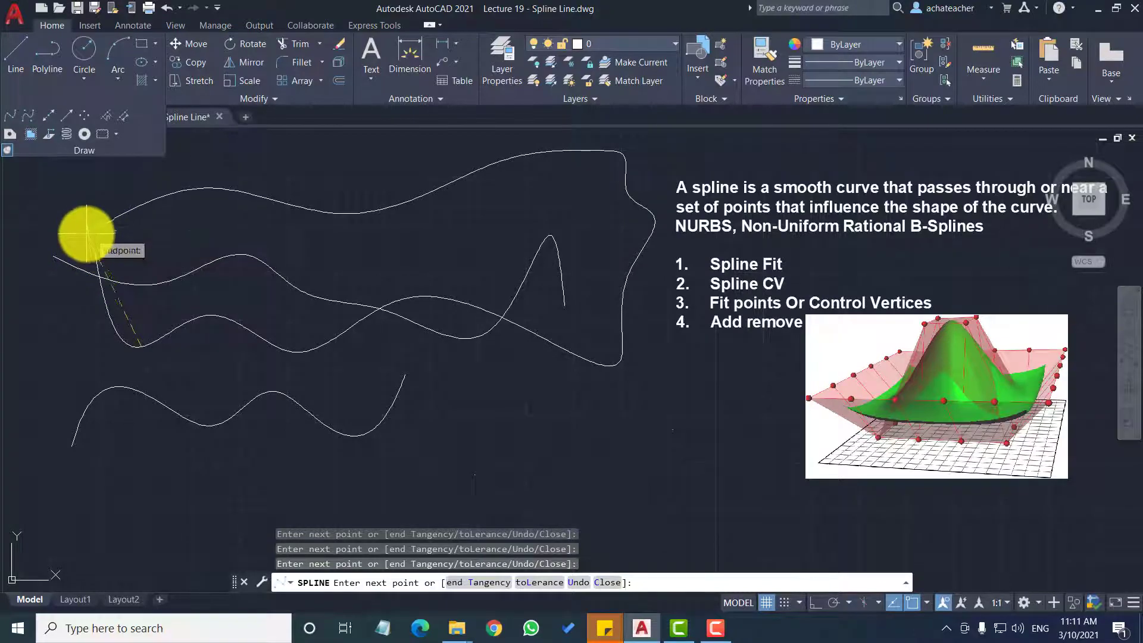
{"action": "left_click", "coordinate": [91, 231]}
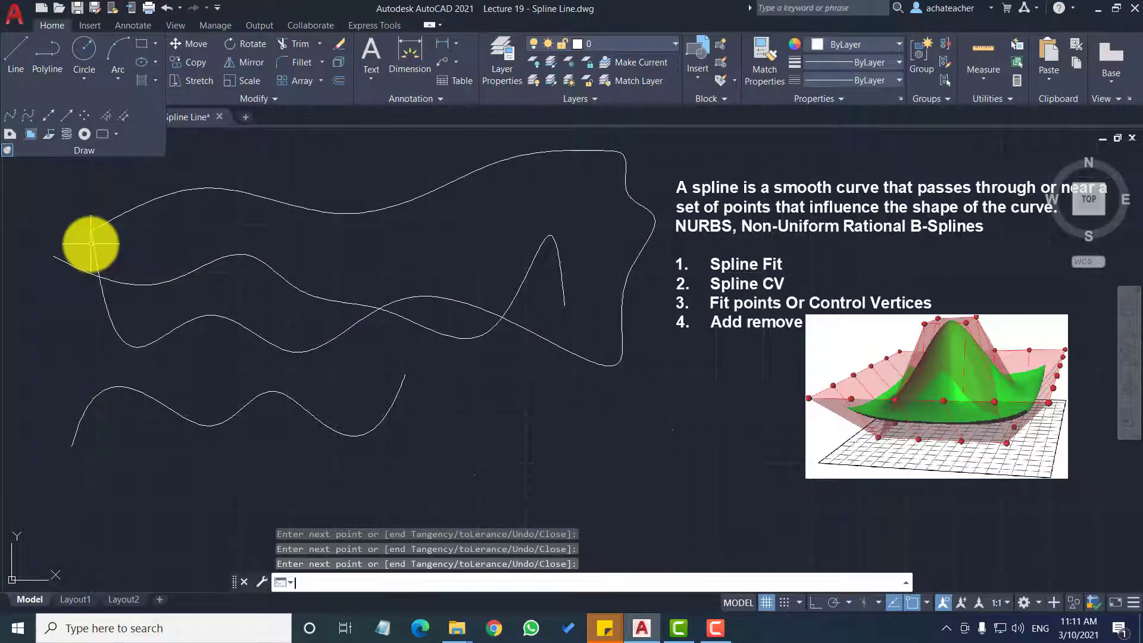
{"action": "key", "text": "Return"}
Shift the looped fit spline slightly up and to the right, and delete it.
{"action": "left_click", "coordinate": [350, 213]}
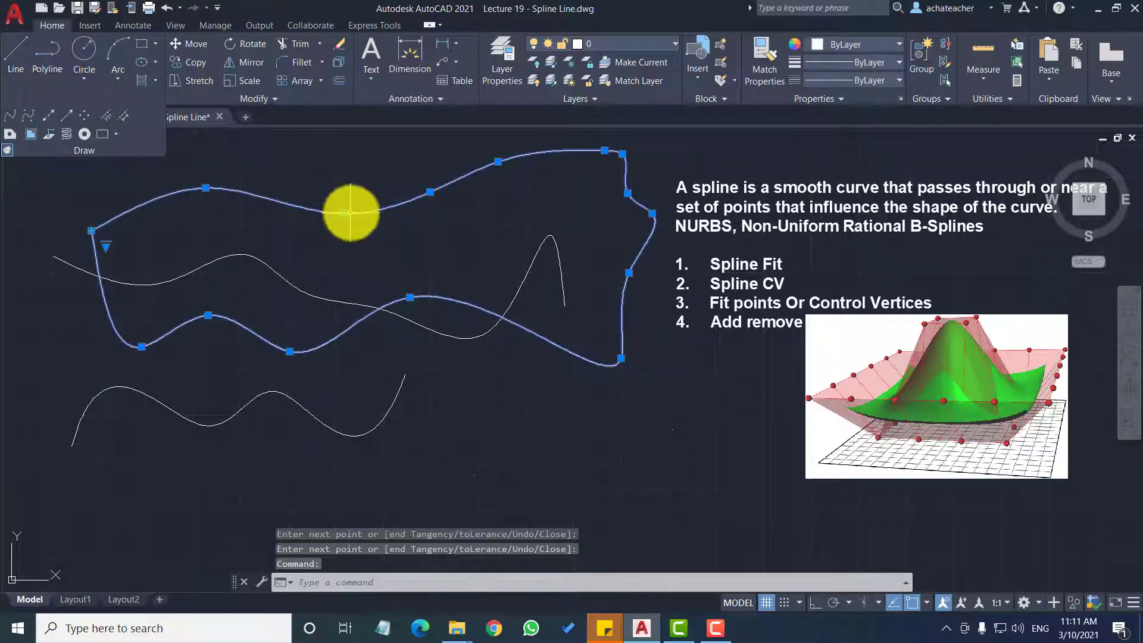
{"action": "mouse_move", "coordinate": [362, 211]}
{"action": "left_mouse_down"}
{"action": "mouse_move", "coordinate": [383, 345]}
{"action": "mouse_move", "coordinate": [371, 209]}
{"action": "left_mouse_up"}
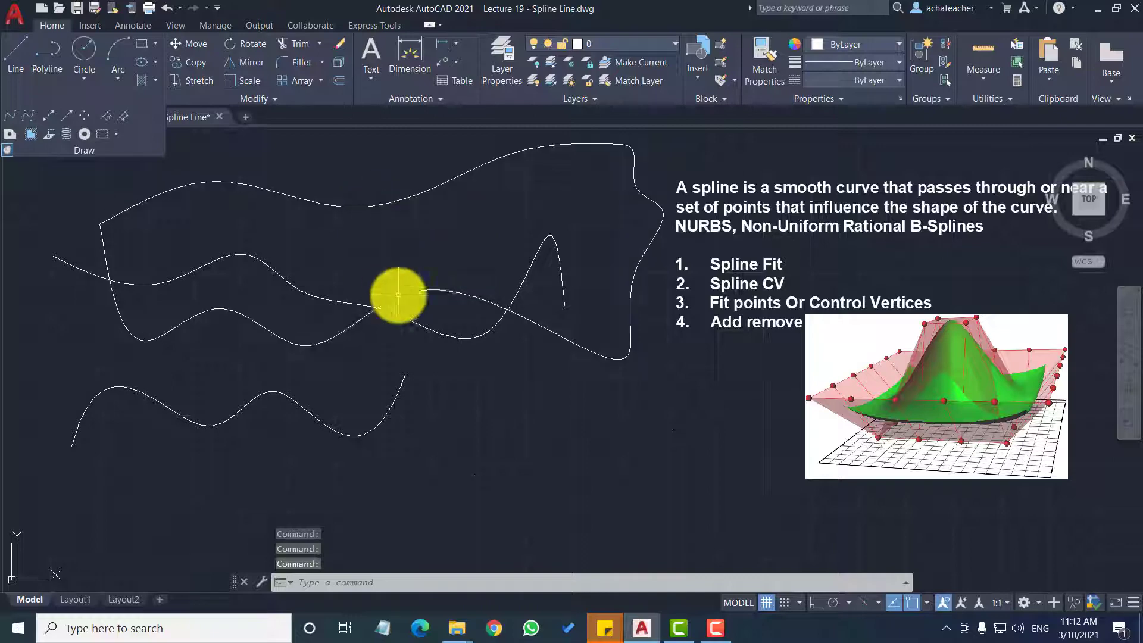
{"action": "left_click", "coordinate": [360, 205]}
{"action": "key", "text": "Delete"}
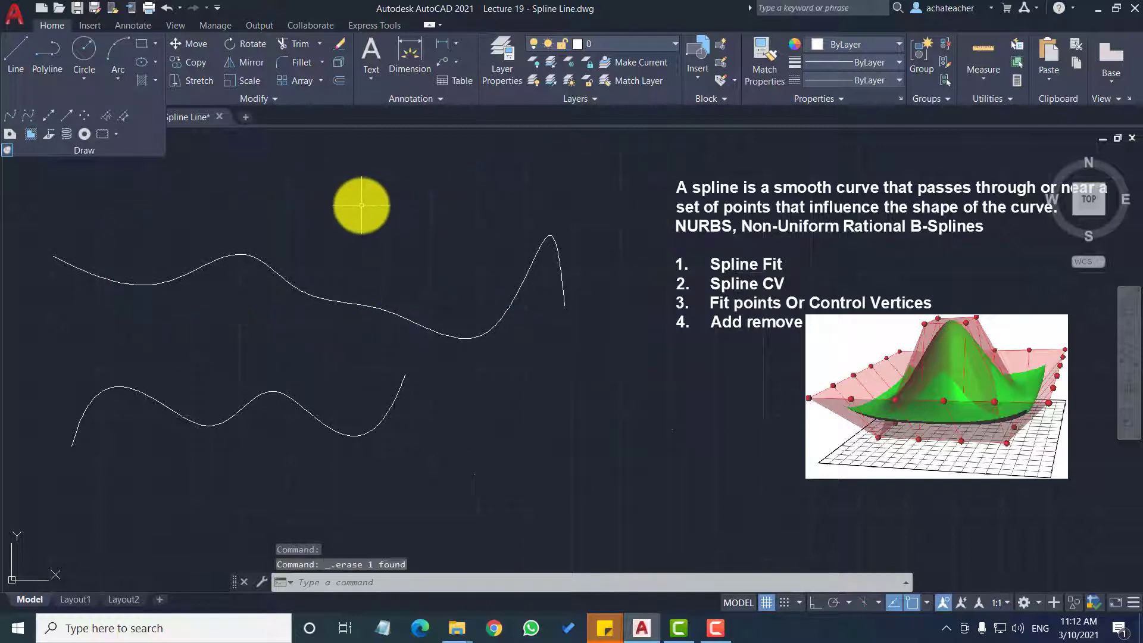
Draw an open Spline CV curve with twelve zigzagging control vertices below the two existing splines, running from left to right.
{"action": "left_click", "coordinate": [28, 115]}
{"action": "left_click", "coordinate": [142, 511]}
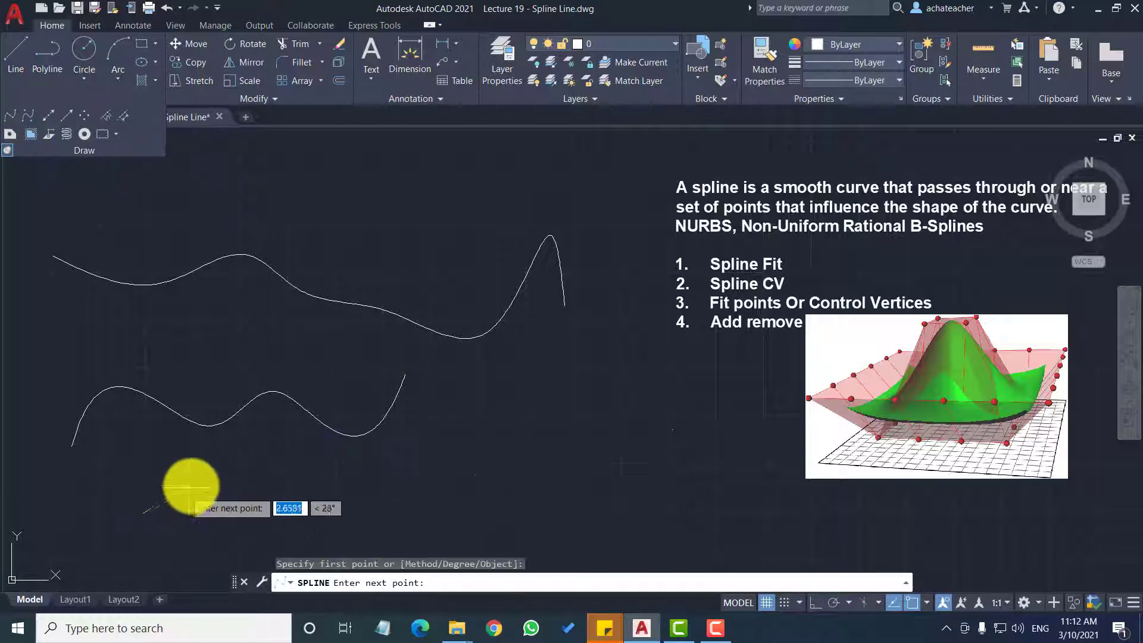
{"action": "left_click", "coordinate": [208, 472]}
{"action": "left_click", "coordinate": [320, 517]}
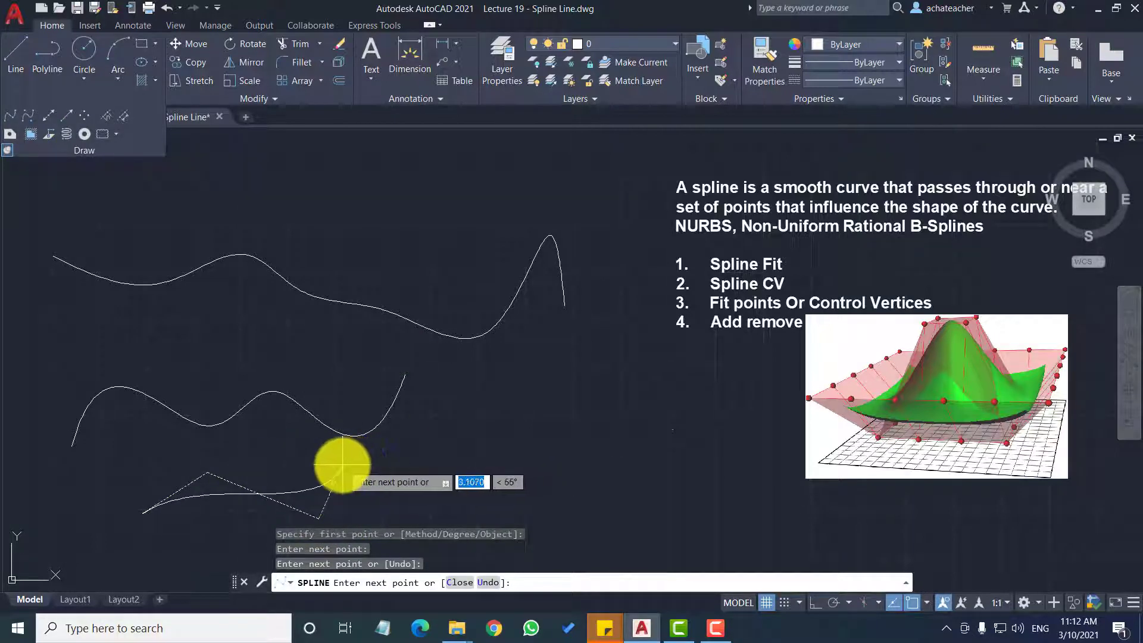
{"action": "left_click", "coordinate": [342, 464]}
{"action": "left_click", "coordinate": [416, 463]}
{"action": "left_click", "coordinate": [381, 513]}
{"action": "left_click", "coordinate": [472, 499]}
{"action": "left_click", "coordinate": [488, 429]}
{"action": "left_click", "coordinate": [563, 435]}
{"action": "left_click", "coordinate": [595, 487]}
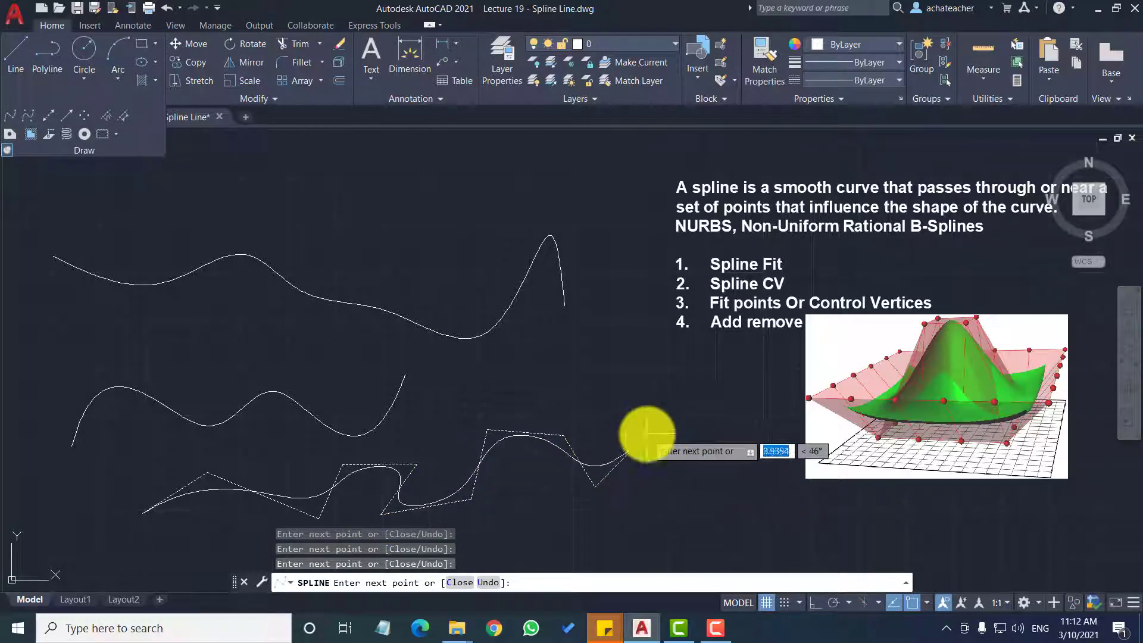
{"action": "left_click", "coordinate": [647, 434]}
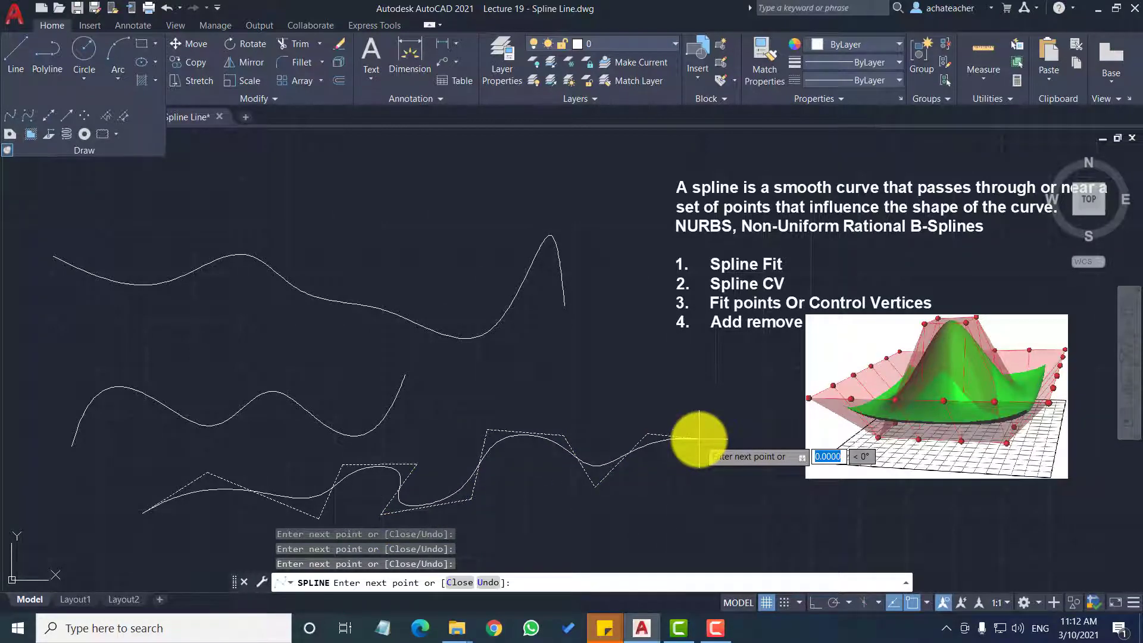
{"action": "key", "text": "Return"}
Reshape the new CV spline by stretching the two vertices of its highest crest up and outward and the next trough vertex downward.
{"action": "left_click", "coordinate": [676, 439]}
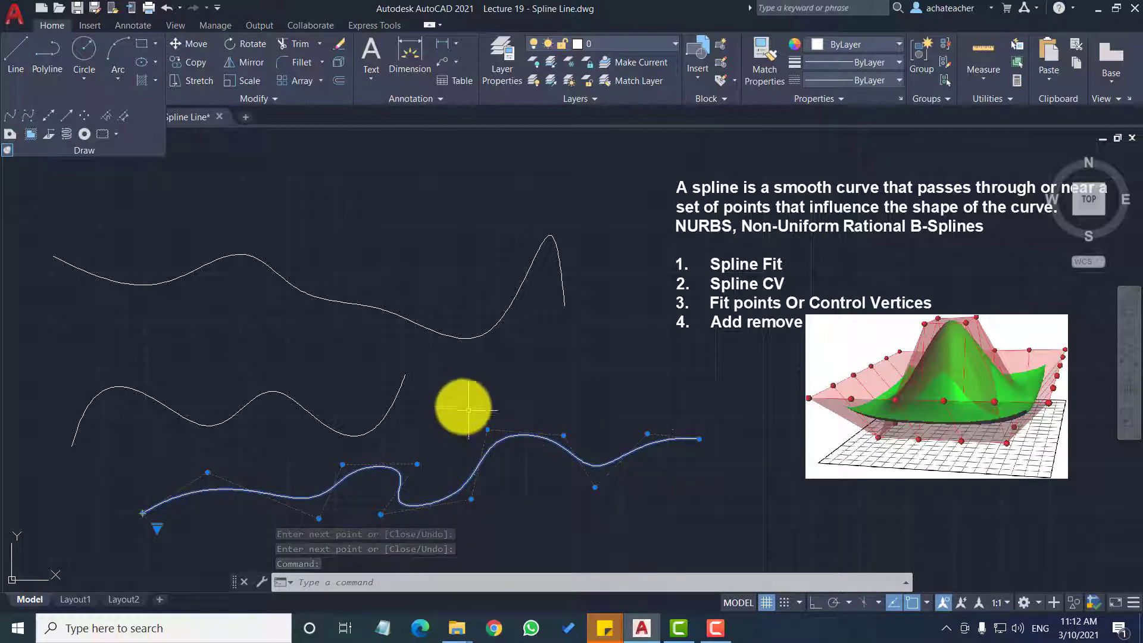
{"action": "left_click", "coordinate": [487, 431]}
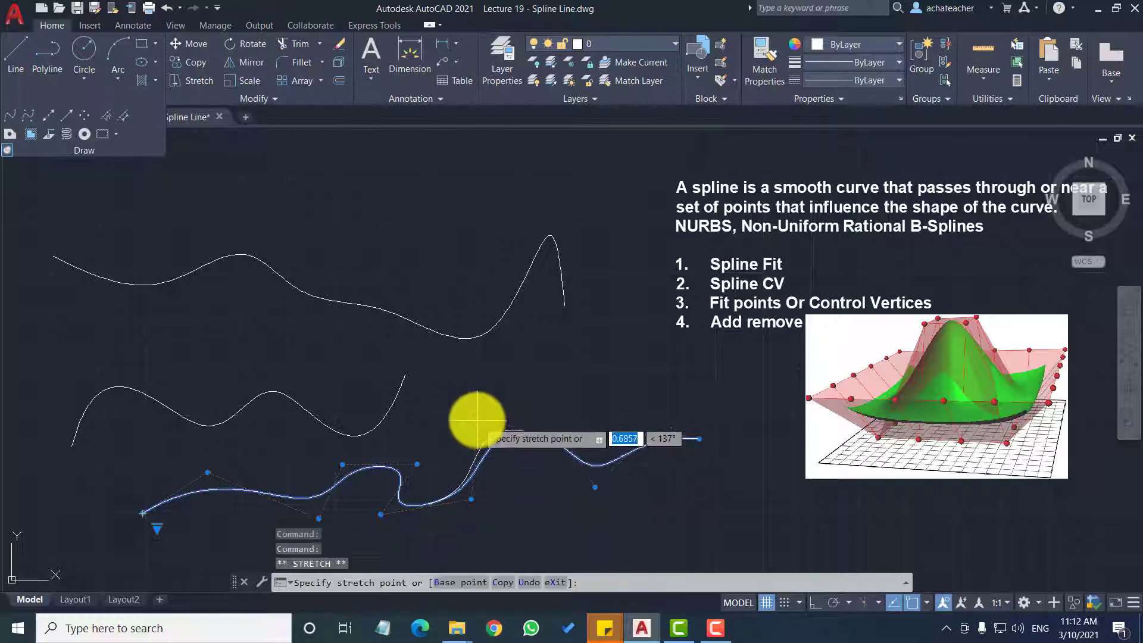
{"action": "left_click", "coordinate": [470, 413]}
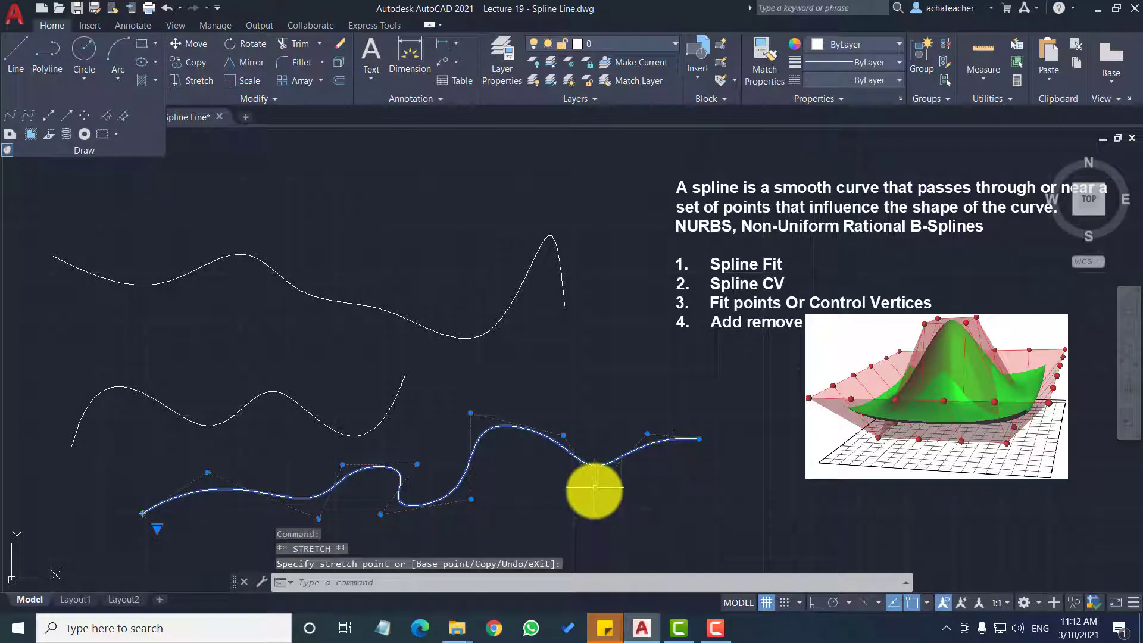
{"action": "mouse_move", "coordinate": [594, 487]}
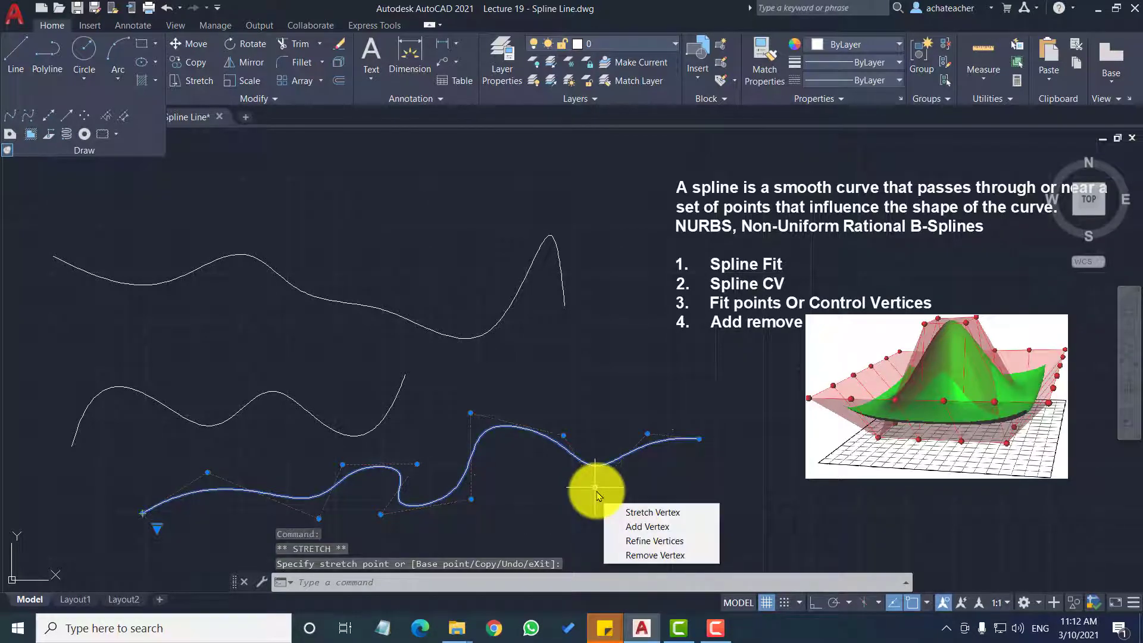
{"action": "left_click", "coordinate": [595, 487]}
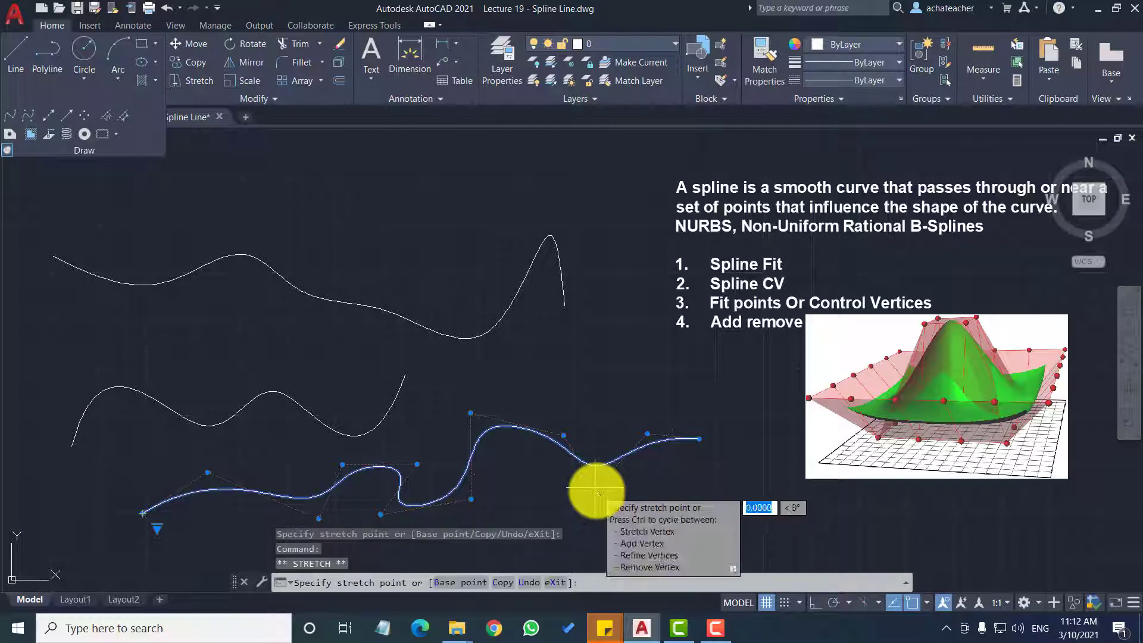
{"action": "left_click", "coordinate": [610, 517]}
{"action": "left_click", "coordinate": [561, 439]}
{"action": "left_click", "coordinate": [578, 411]}
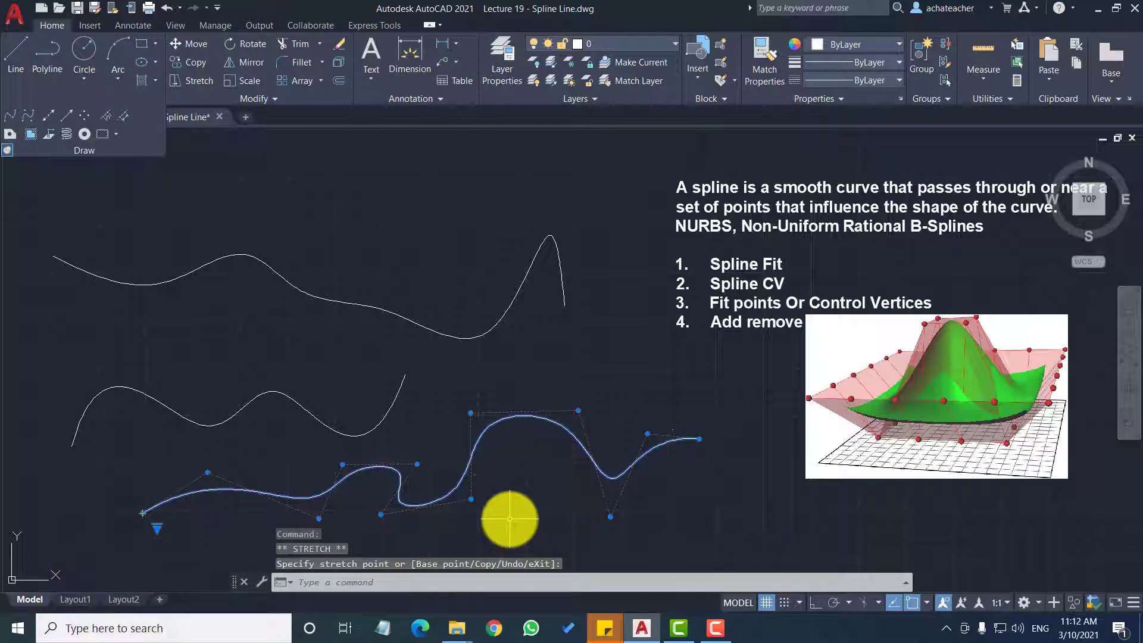
Select the upper fit spline and add a fit point after the fit point in its deepest trough.
{"action": "left_click", "coordinate": [467, 335]}
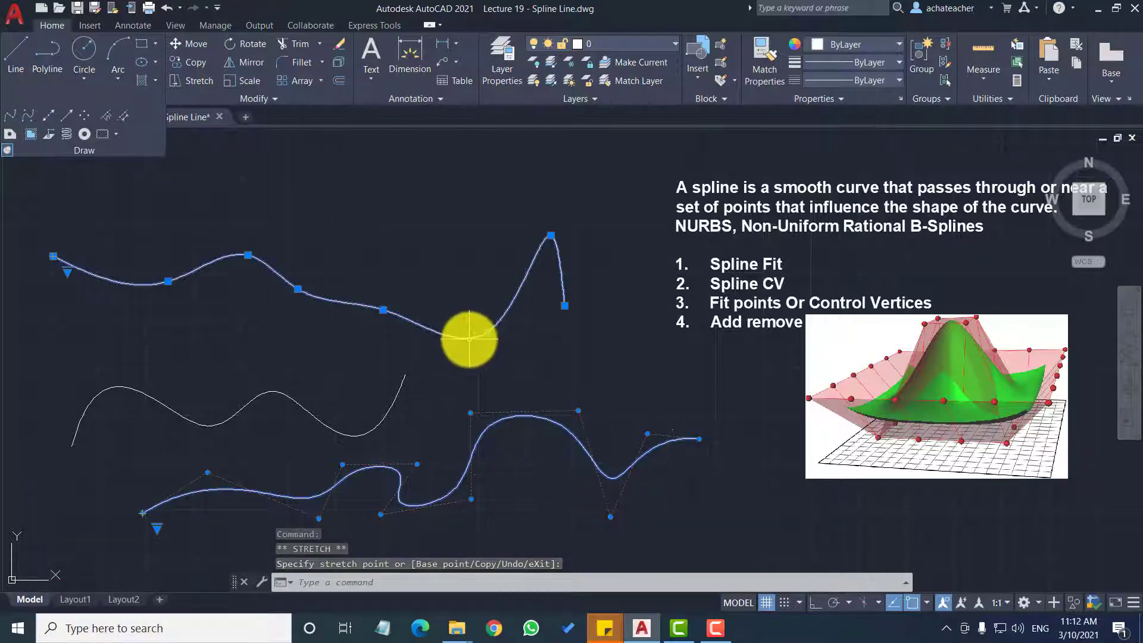
{"action": "mouse_move", "coordinate": [486, 334]}
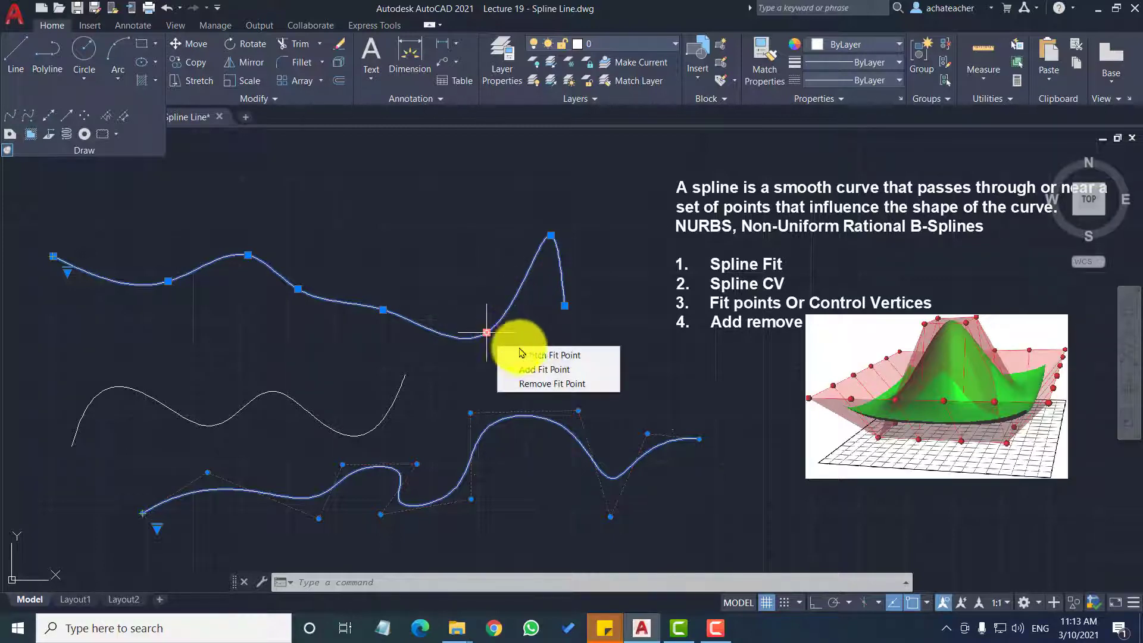
{"action": "left_click", "coordinate": [525, 371]}
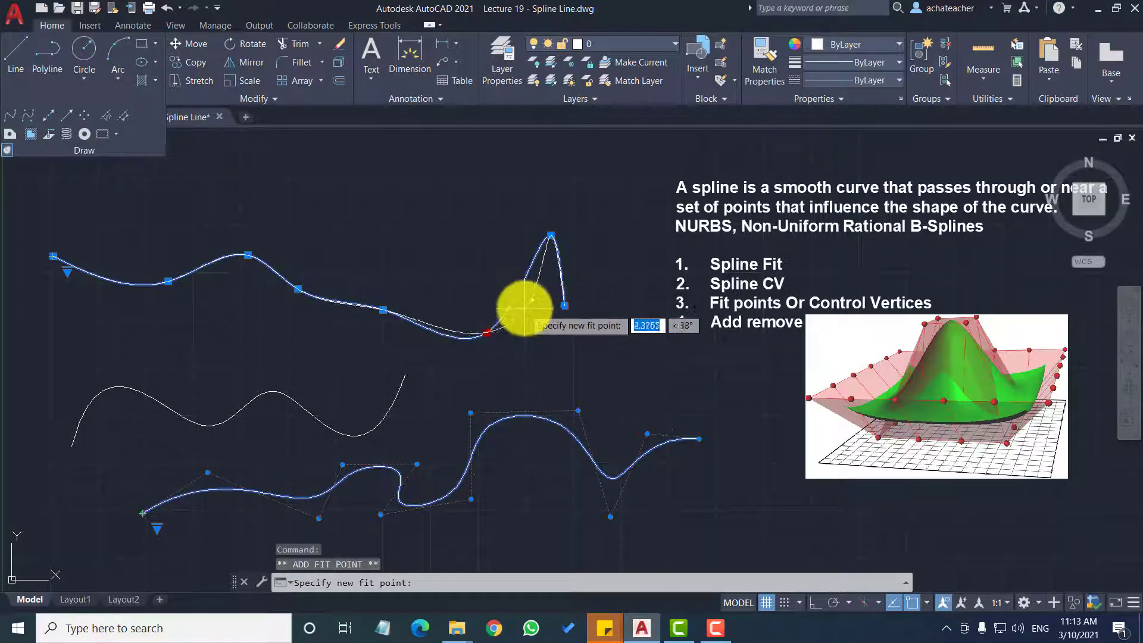
{"action": "key", "text": "Return"}
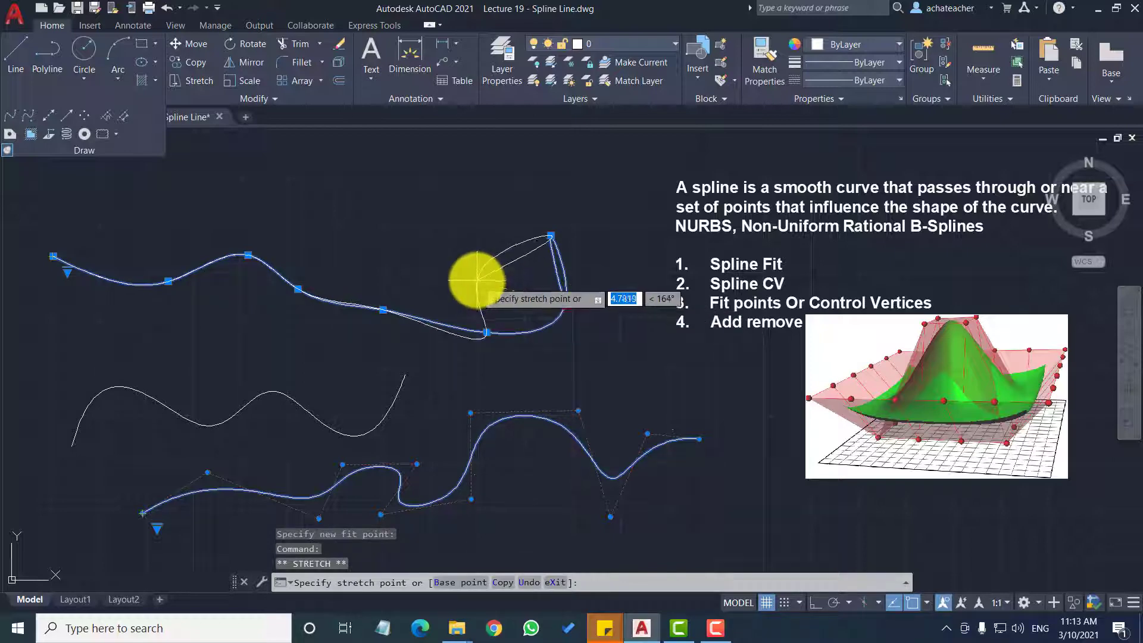
Stretch the added fit point up and to the left of the trough, forming a tall, narrow crest in the upper spline.
{"action": "left_click", "coordinate": [439, 209]}
{"action": "left_click", "coordinate": [439, 208]}
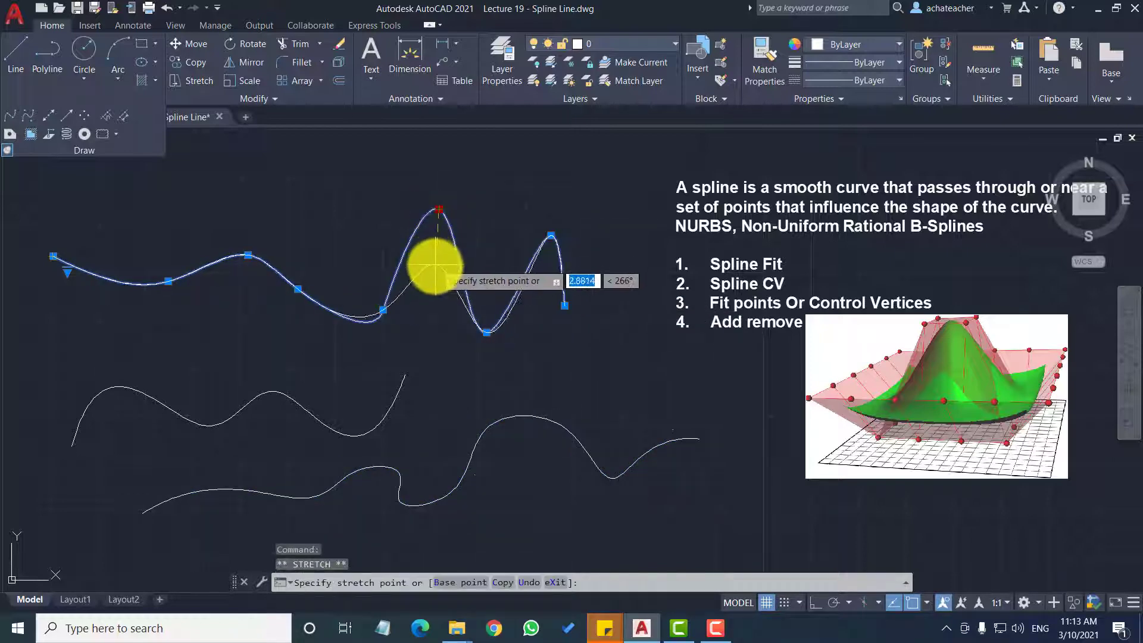
{"action": "key", "text": "Escape"}
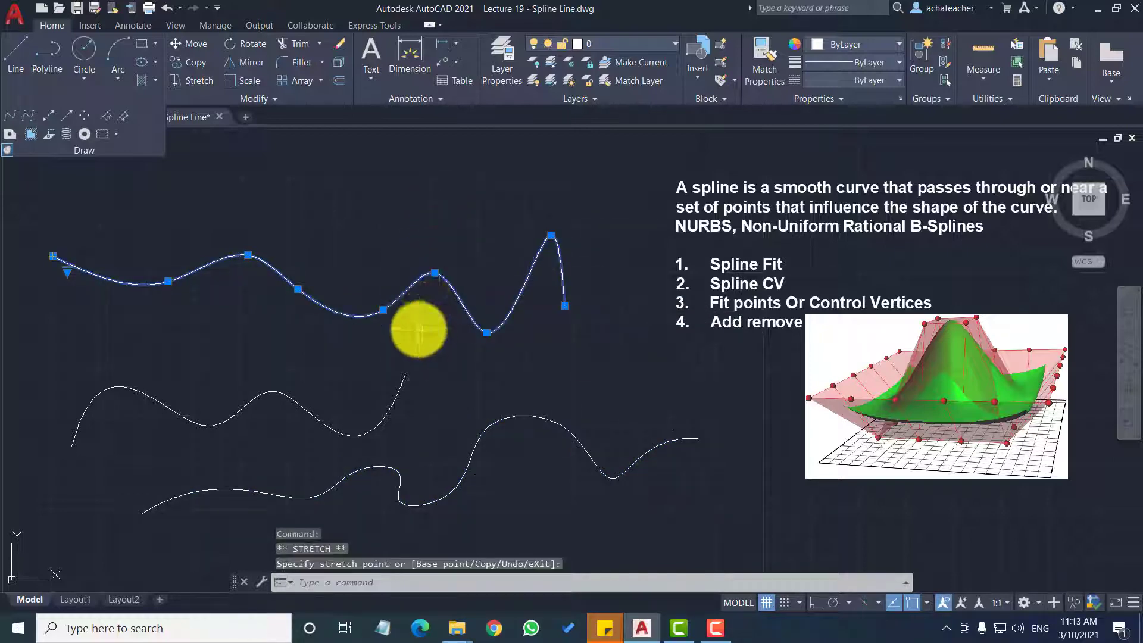
{"action": "left_click", "coordinate": [435, 273]}
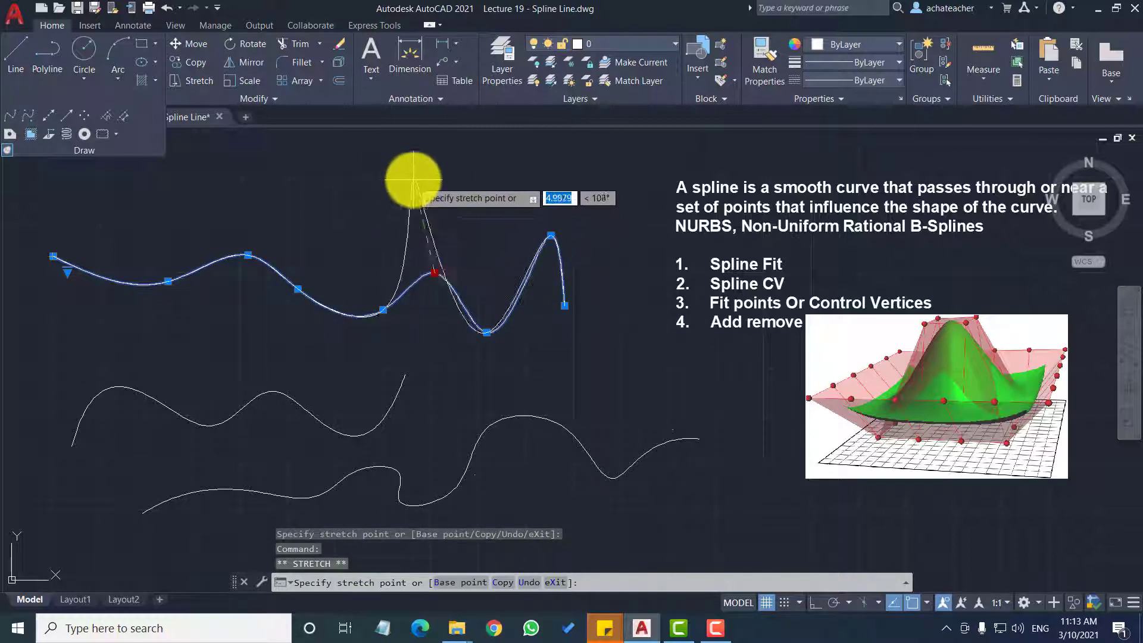
{"action": "left_click", "coordinate": [413, 180]}
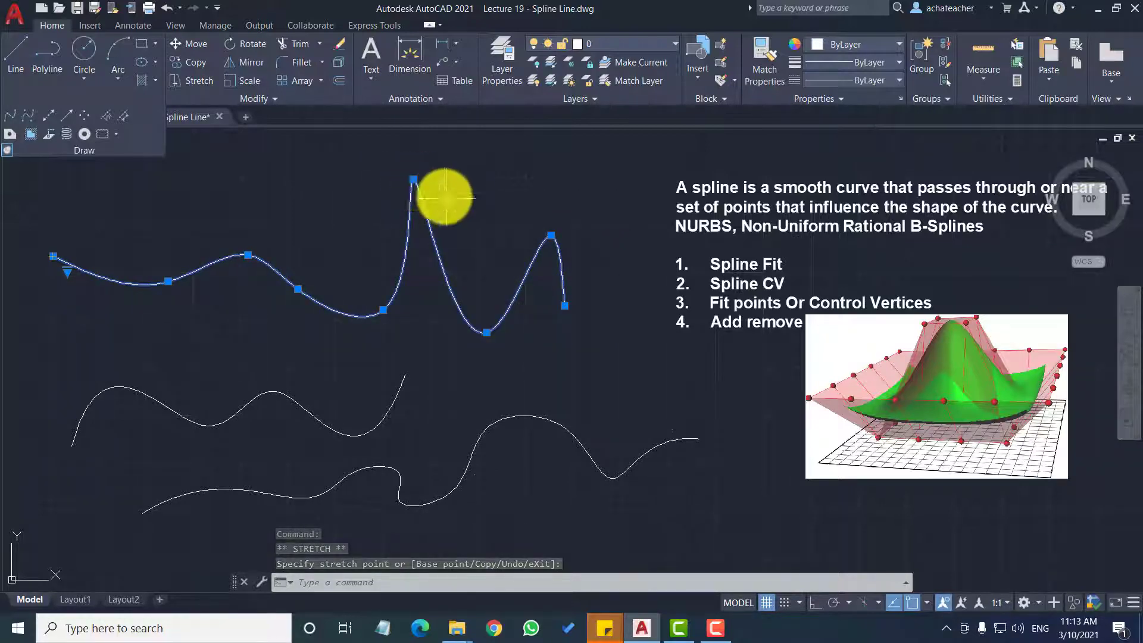
Add another fit point after the tall crest of the upper spline and stretch it back onto the crest's descending slope.
{"action": "mouse_move", "coordinate": [415, 182]}
{"action": "left_click", "coordinate": [446, 216]}
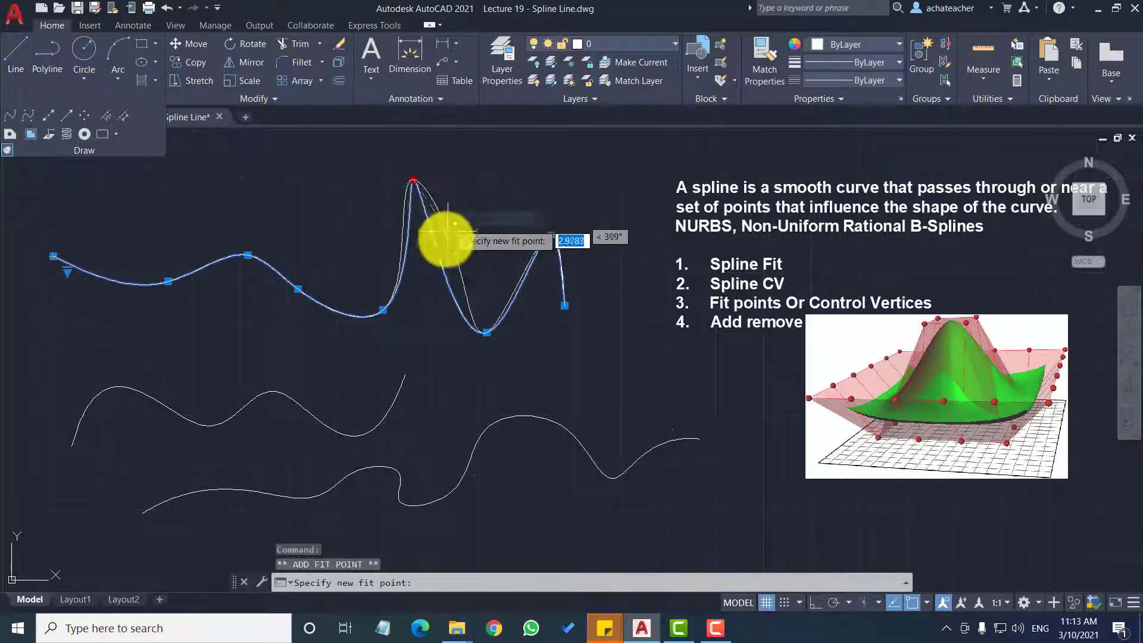
{"action": "left_click", "coordinate": [613, 155]}
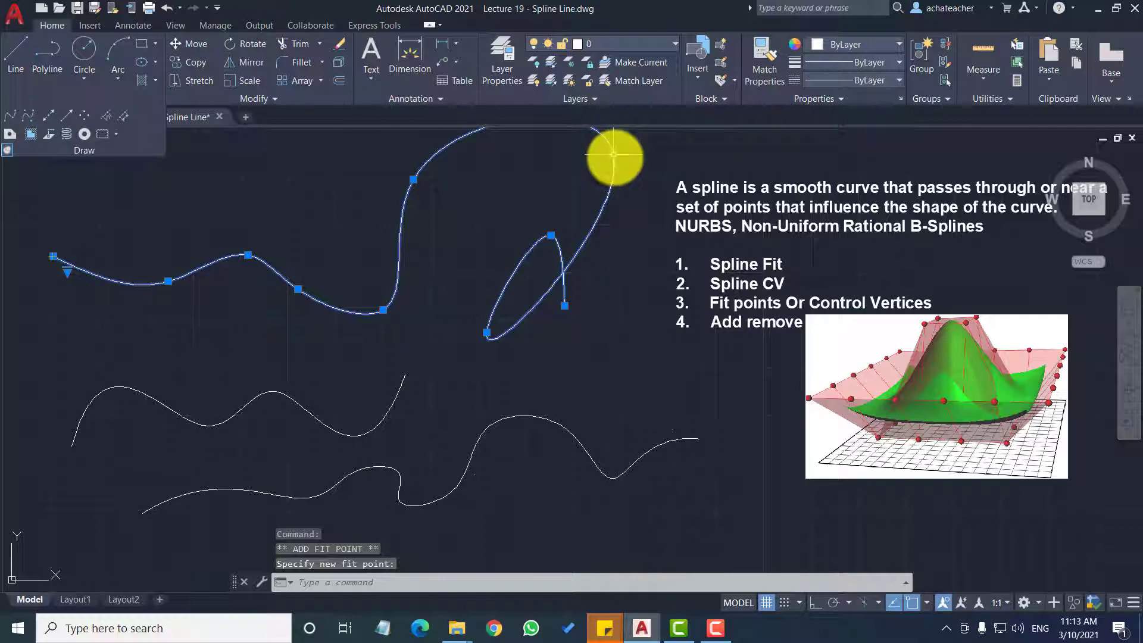
{"action": "left_click", "coordinate": [613, 155]}
{"action": "left_click", "coordinate": [613, 155]}
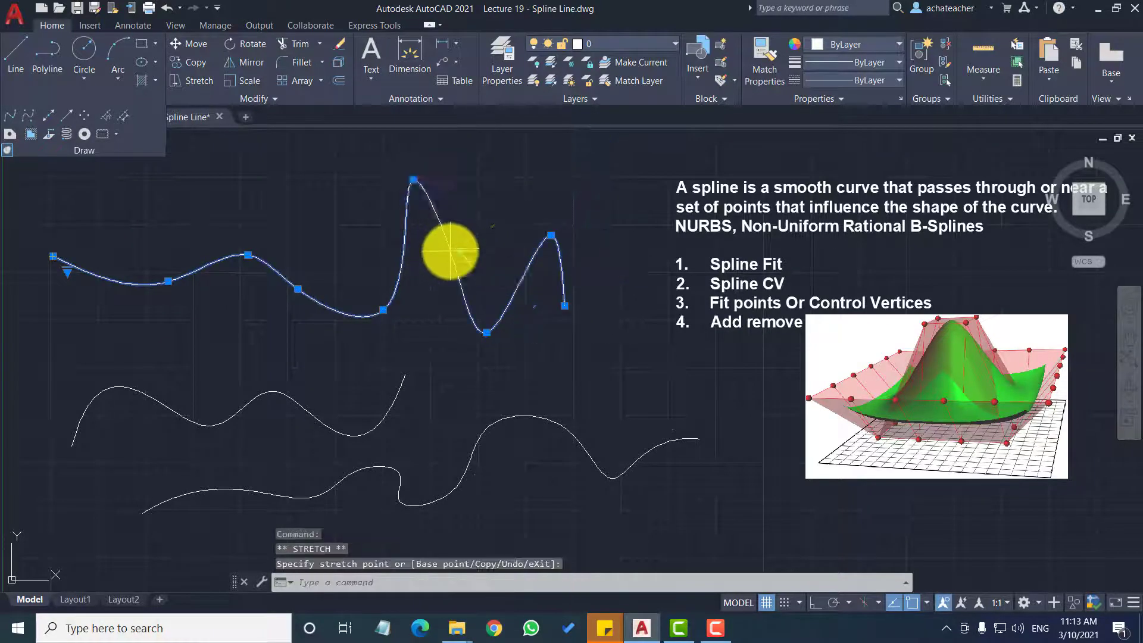
{"action": "left_click", "coordinate": [450, 250]}
Stretch the tall crest's fit point down almost level with the second added fit point, and remove that second fit point.
{"action": "left_click", "coordinate": [413, 179]}
{"action": "left_click", "coordinate": [415, 261]}
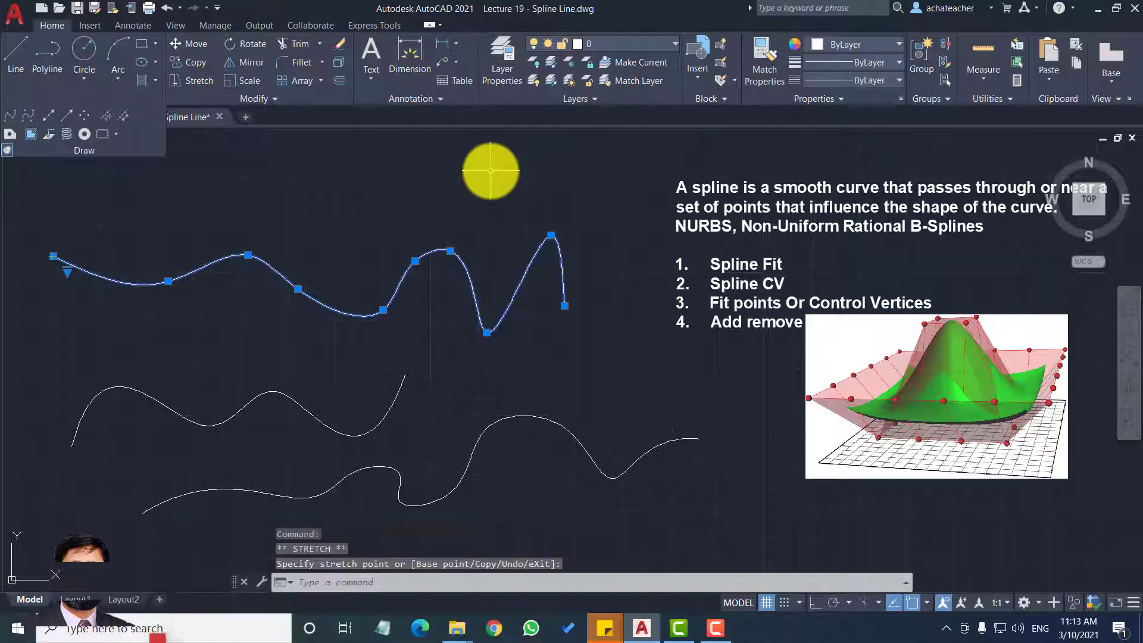
{"action": "mouse_move", "coordinate": [450, 252]}
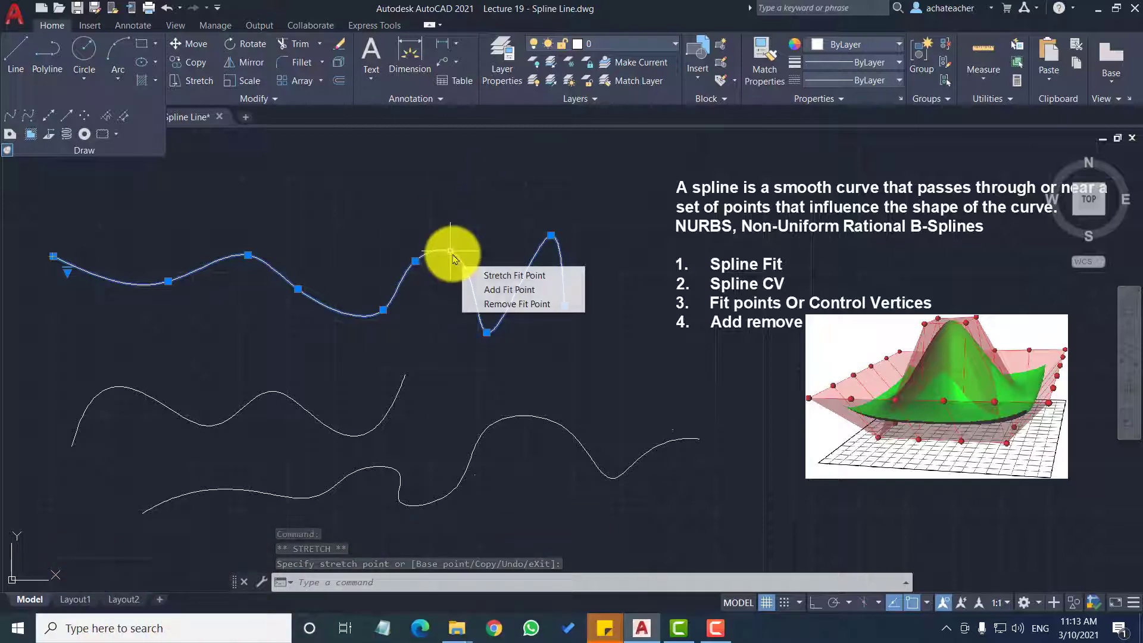
{"action": "left_click", "coordinate": [494, 305]}
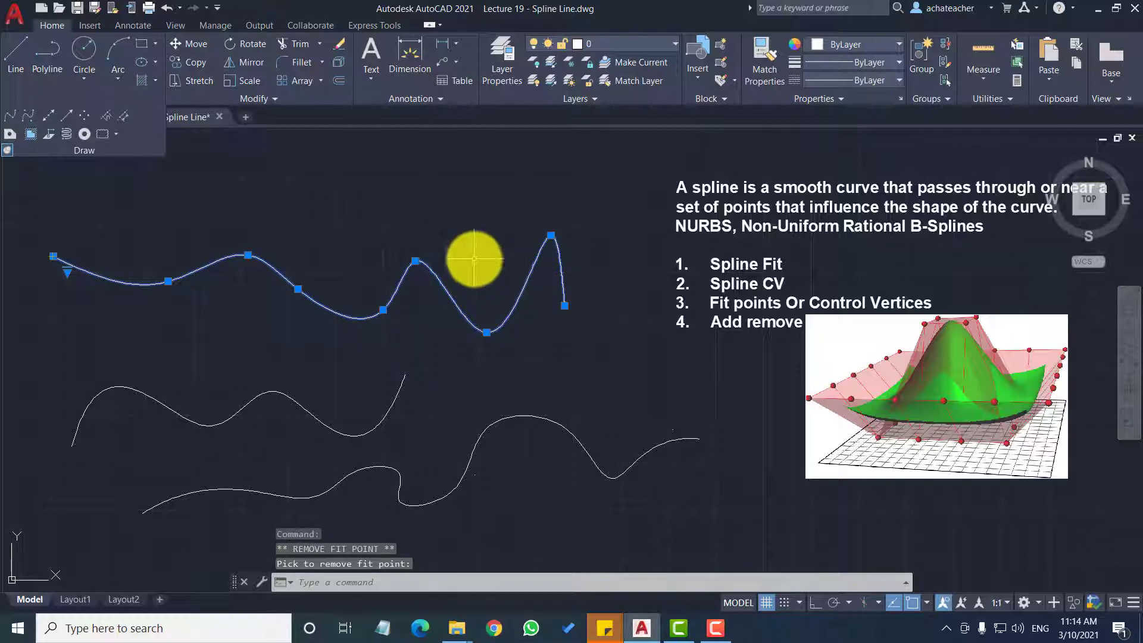
Select the lowest CV spline and refine the control vertices at the trough vertex near its right end.
{"action": "left_click", "coordinate": [497, 421]}
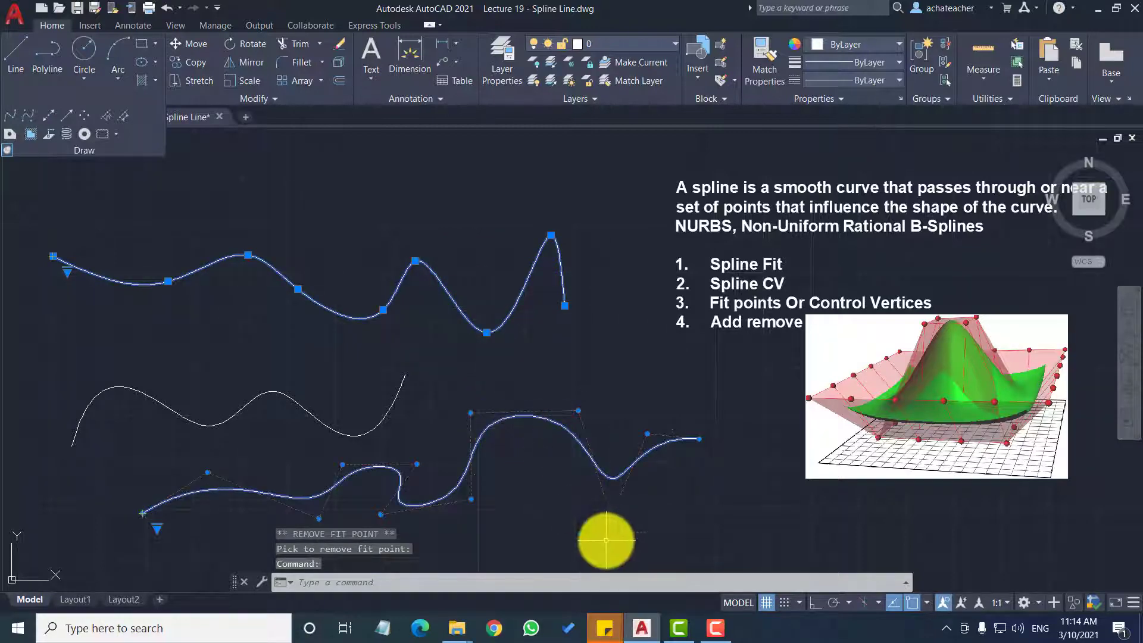
{"action": "mouse_move", "coordinate": [610, 517]}
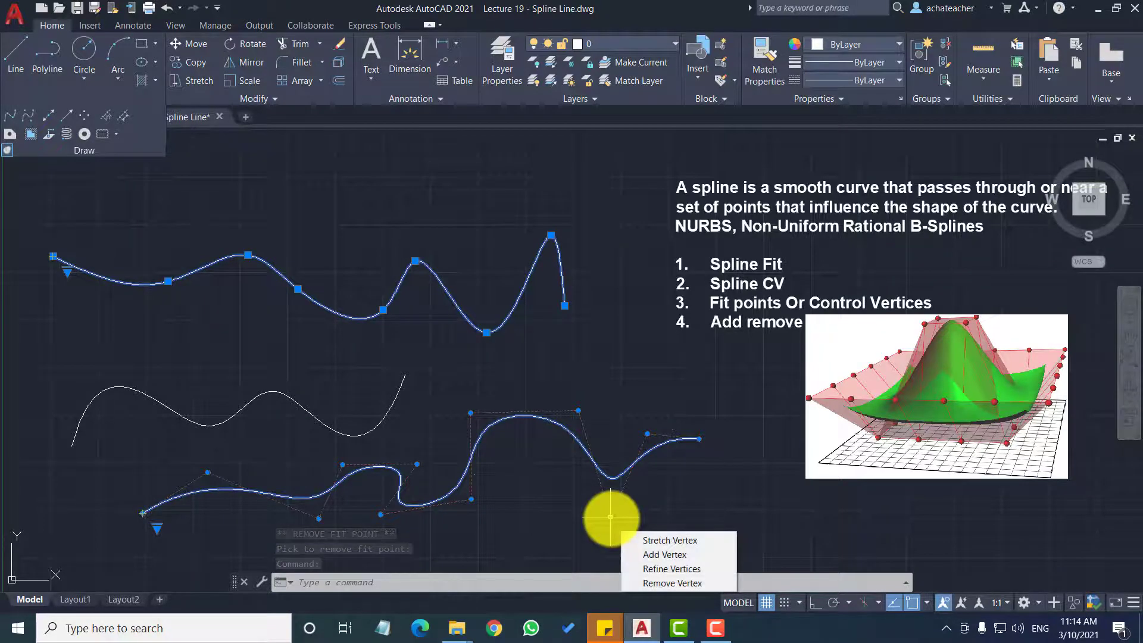
{"action": "left_click", "coordinate": [668, 569]}
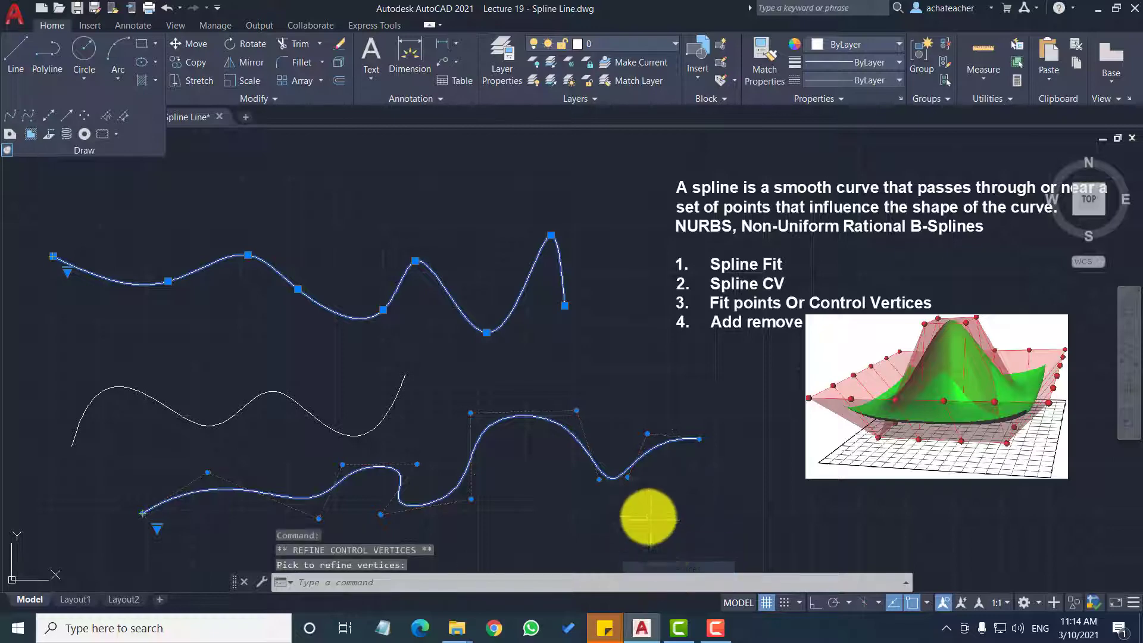
Widen the refined trough by stretching its right vertex downward and its left vertex outward and slightly down.
{"action": "scroll", "coordinate": [619, 491], "scroll_direction": "up", "scroll_amount": 4}
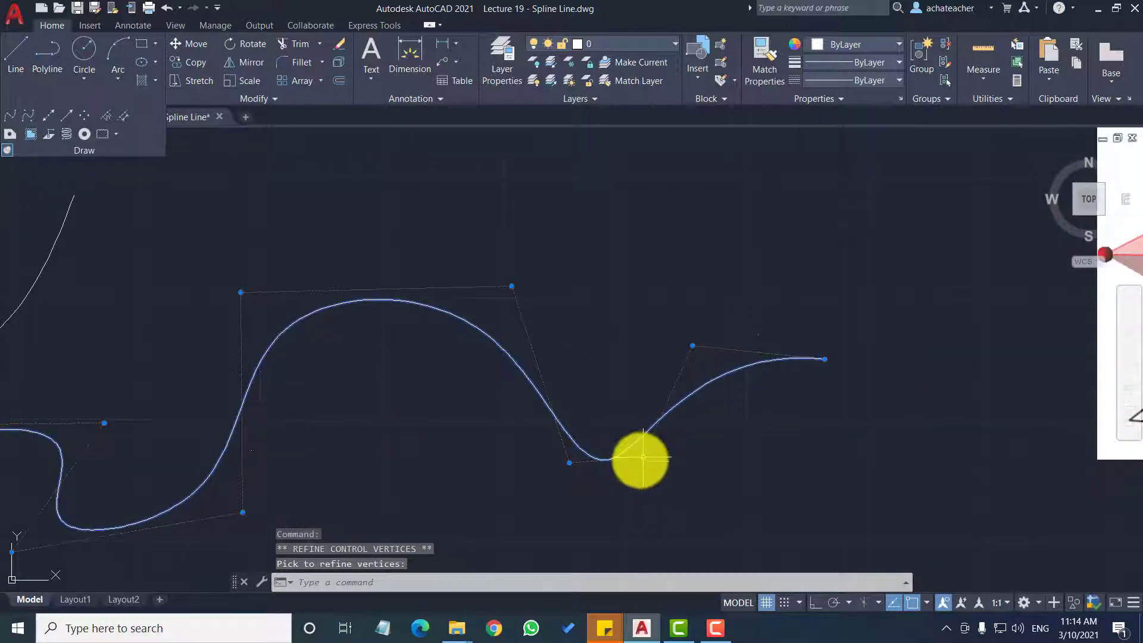
{"action": "left_click", "coordinate": [644, 457]}
{"action": "left_click", "coordinate": [653, 497]}
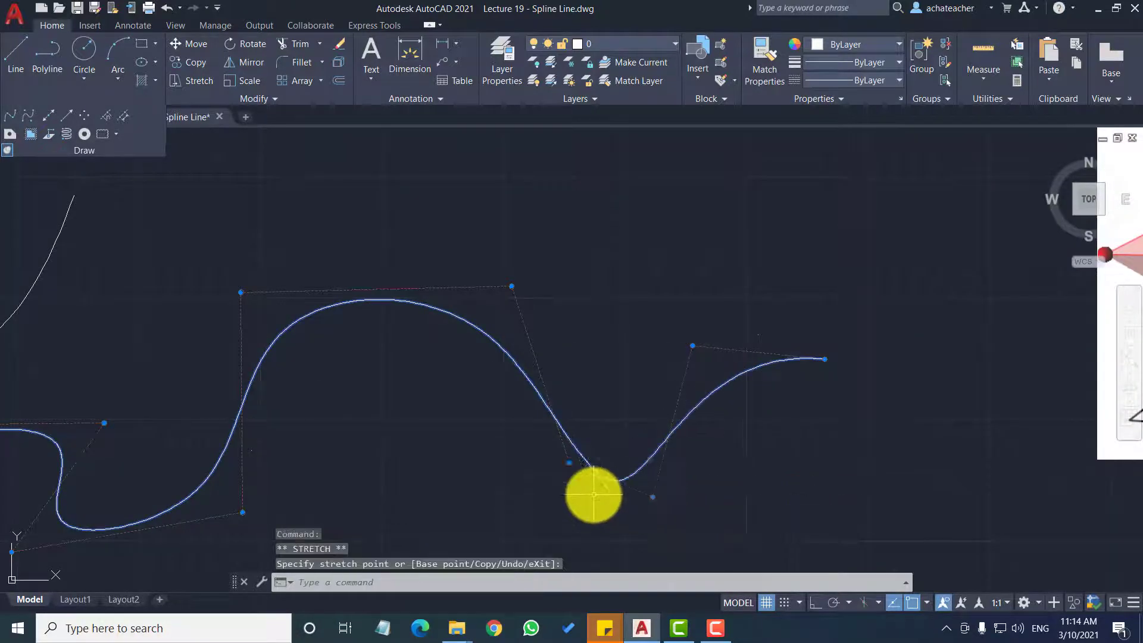
{"action": "left_click", "coordinate": [569, 463]}
{"action": "left_click", "coordinate": [510, 480]}
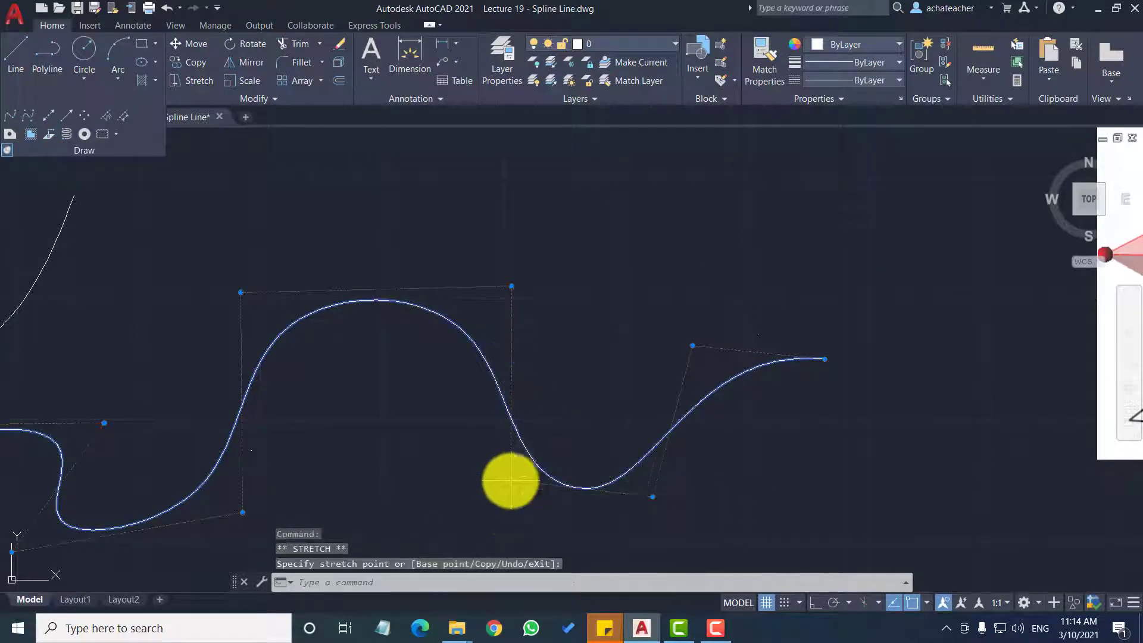
Flatten the highest crest of the CV spline by stretching its right vertex down and its left vertex down and inward.
{"action": "left_click", "coordinate": [525, 349]}
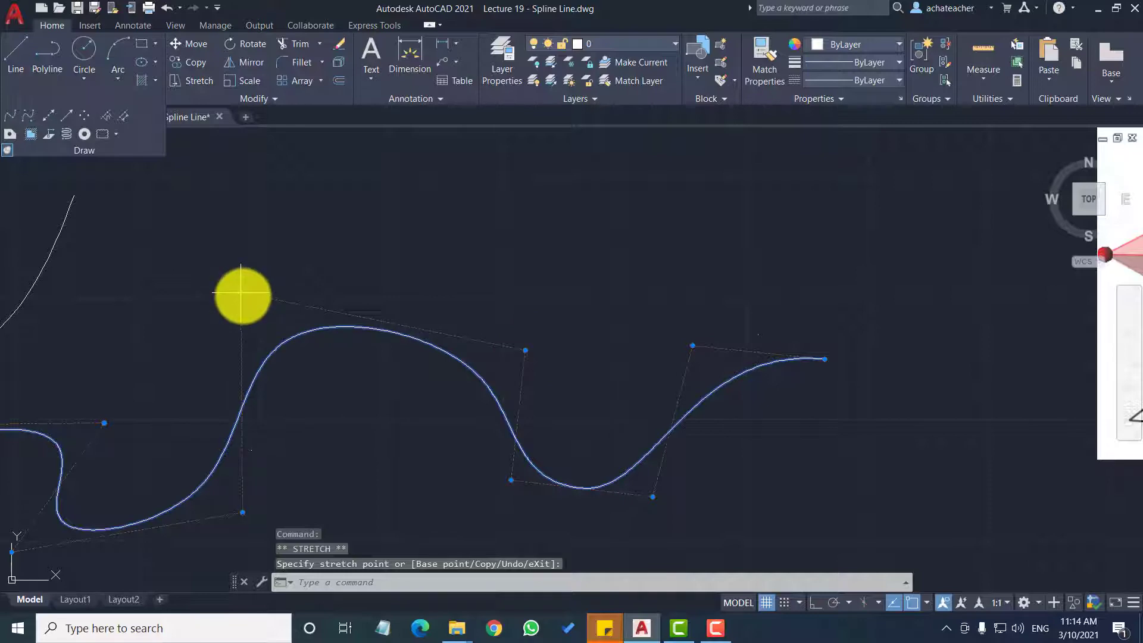
{"action": "left_click", "coordinate": [240, 292]}
{"action": "left_click", "coordinate": [300, 377]}
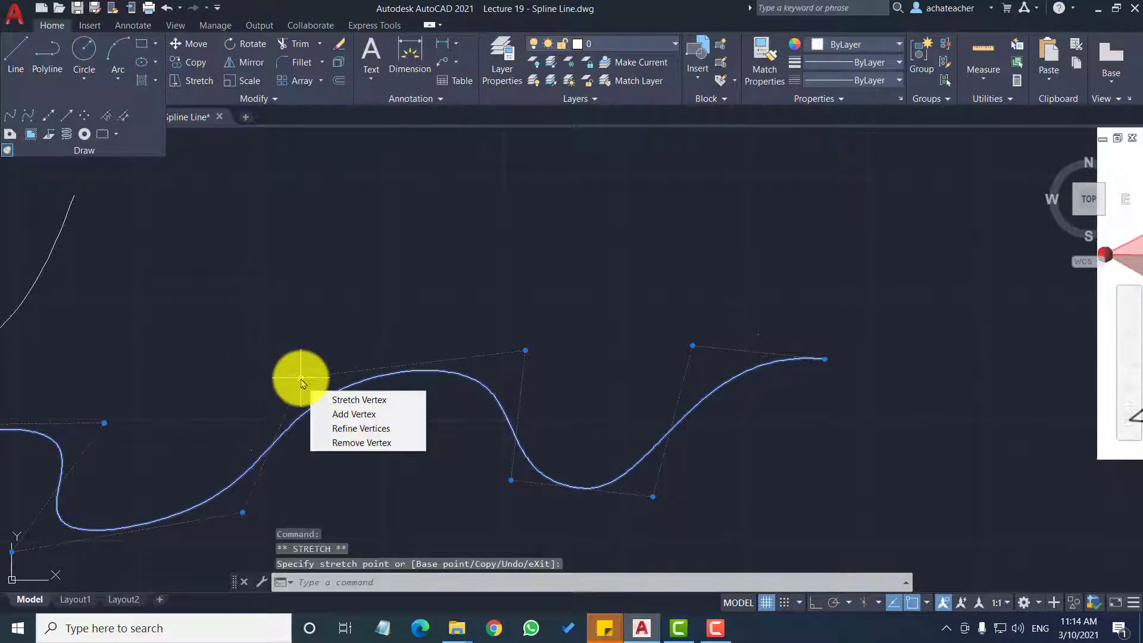
{"action": "scroll", "coordinate": [520, 250], "scroll_direction": "down", "scroll_amount": 4}
{"action": "scroll", "coordinate": [505, 174], "scroll_direction": "up", "scroll_amount": 2}
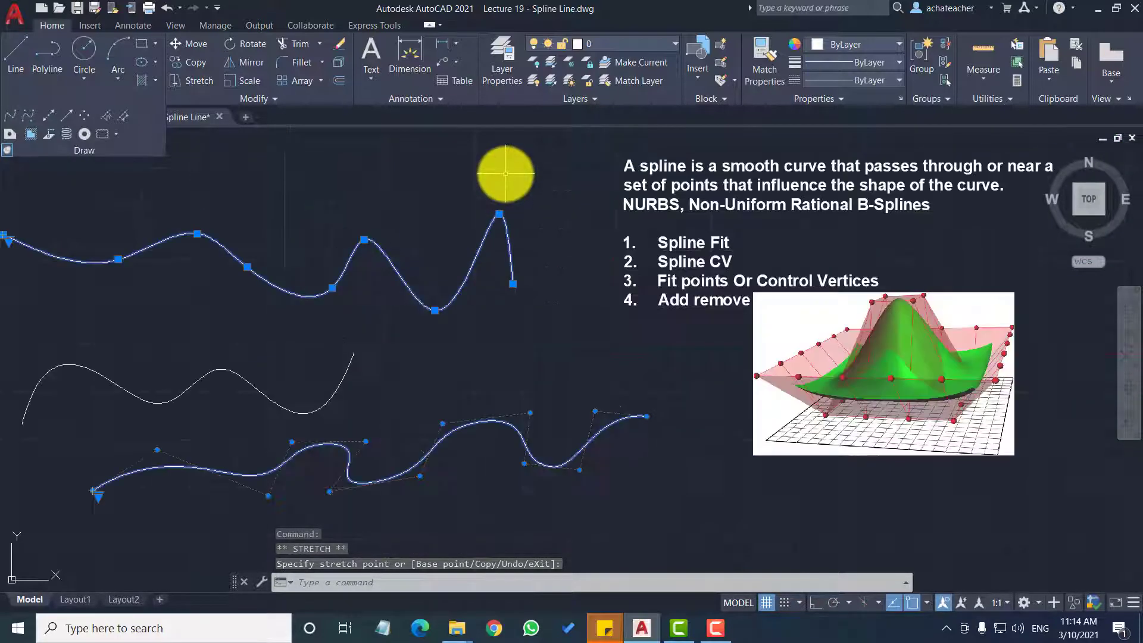
{"action": "scroll", "coordinate": [452, 232], "scroll_direction": "down", "scroll_amount": 2}
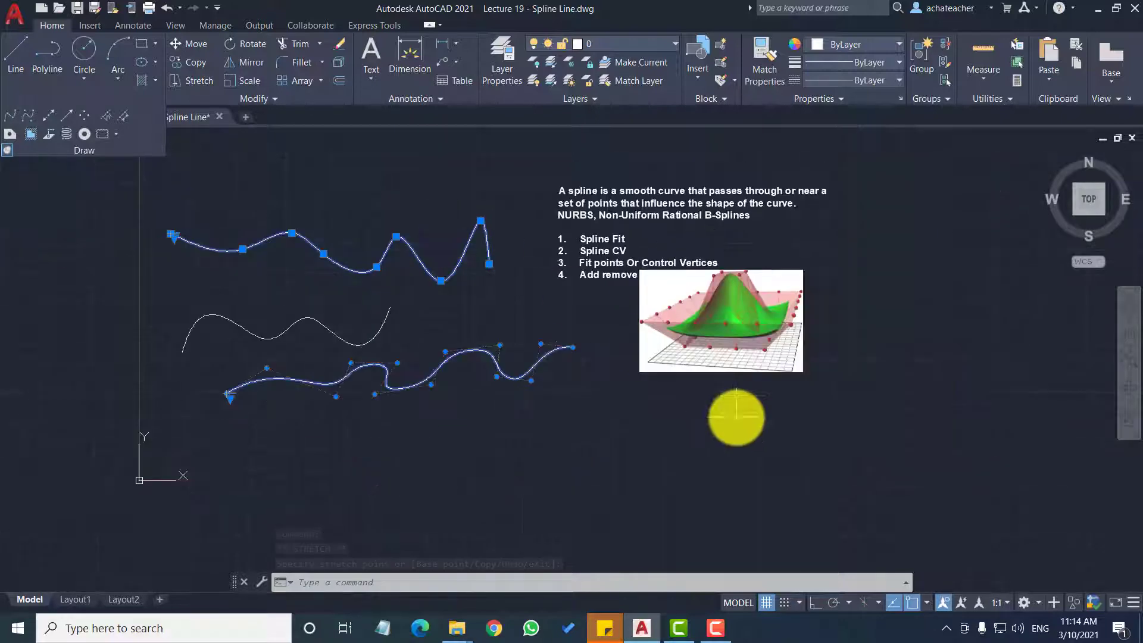